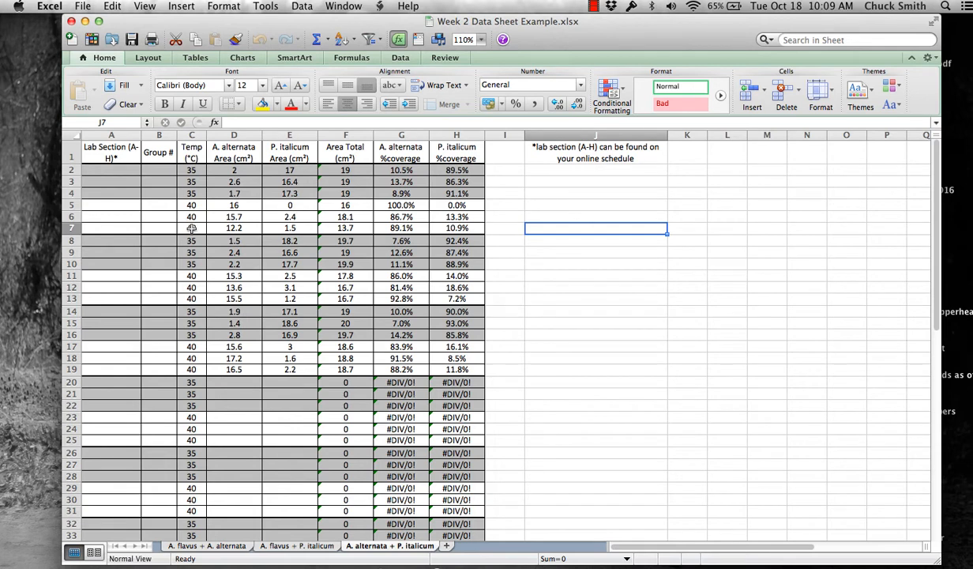
- Launch JMP Pro 12 from the Finder Applications folder
{"action": "left_click", "coordinate": [34, 84]}
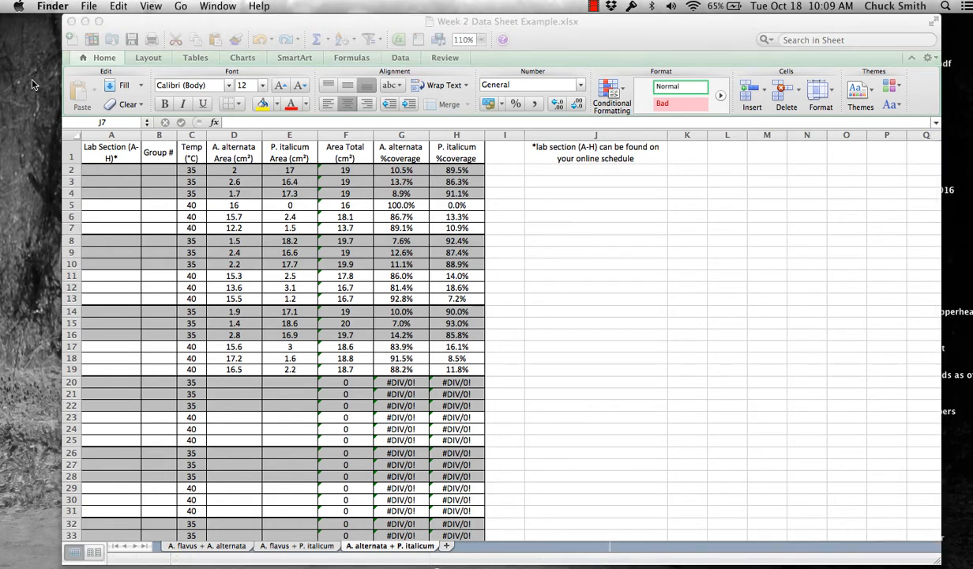
{"action": "left_click", "coordinate": [181, 7]}
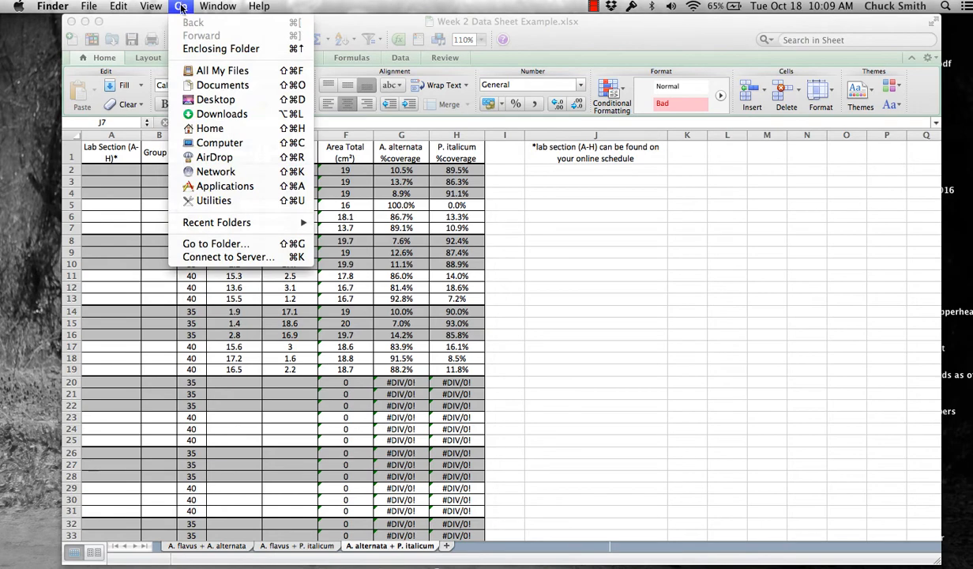
{"action": "left_click", "coordinate": [212, 186]}
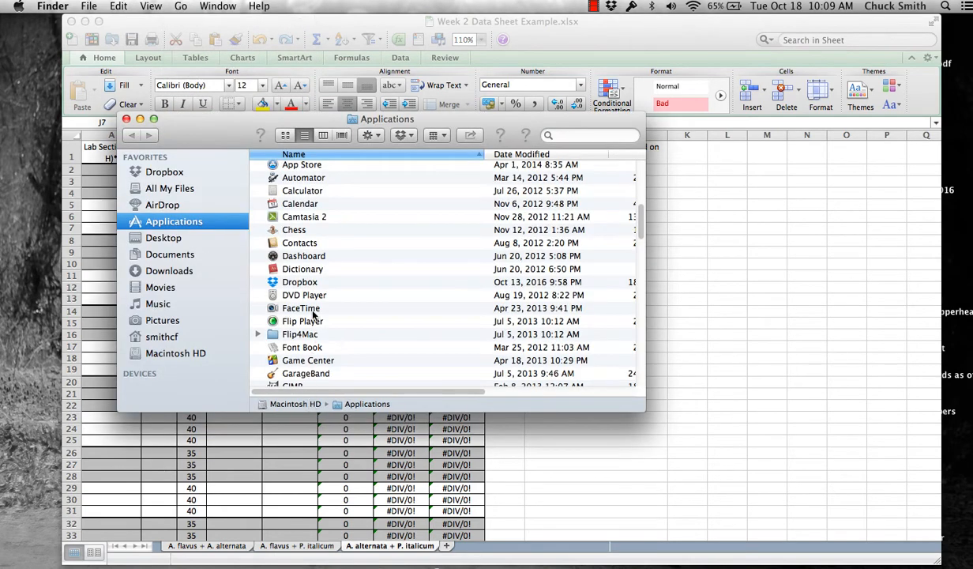
{"action": "scroll", "coordinate": [306, 314], "scroll_direction": "down", "scroll_amount": 5}
{"action": "scroll", "coordinate": [303, 322], "scroll_direction": "down", "scroll_amount": 8}
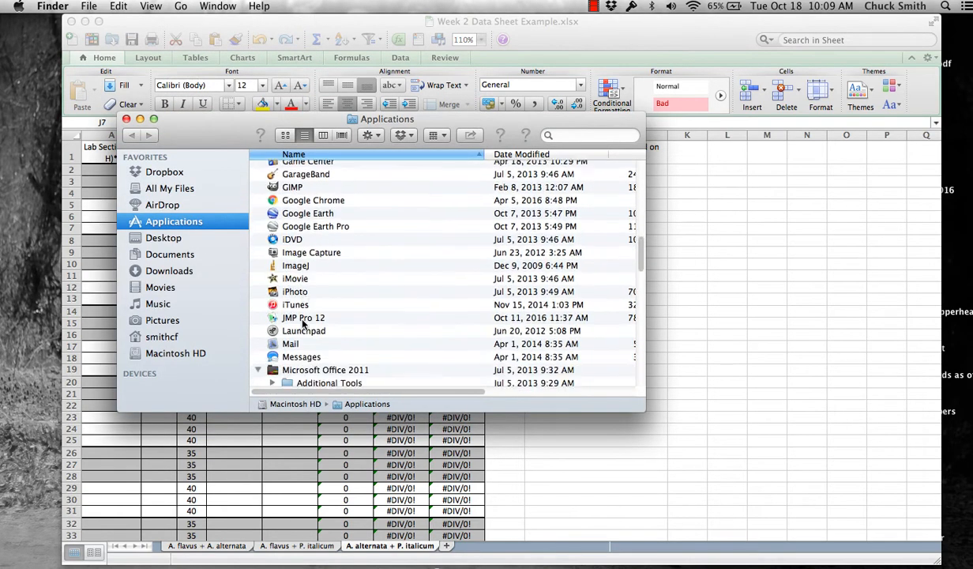
{"action": "double_click", "coordinate": [304, 288]}
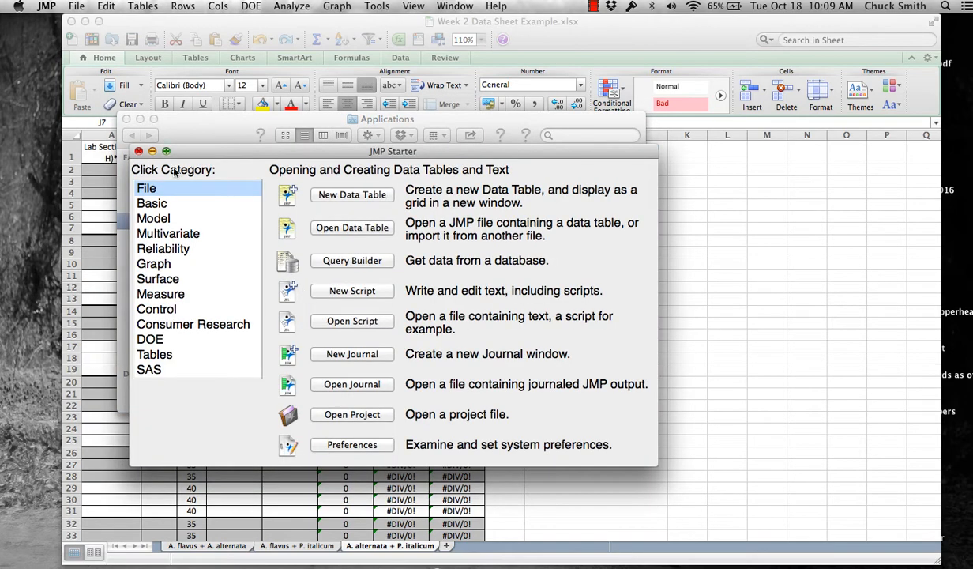
- Create a new data table, close the Applications and Starter windows, and maximize the table
{"action": "left_click", "coordinate": [352, 195]}
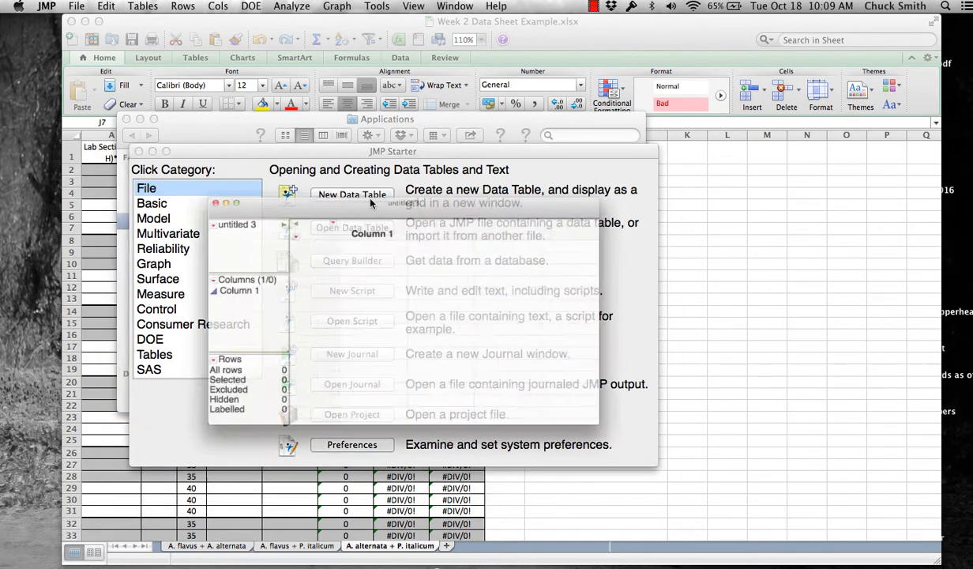
{"action": "left_click", "coordinate": [174, 121]}
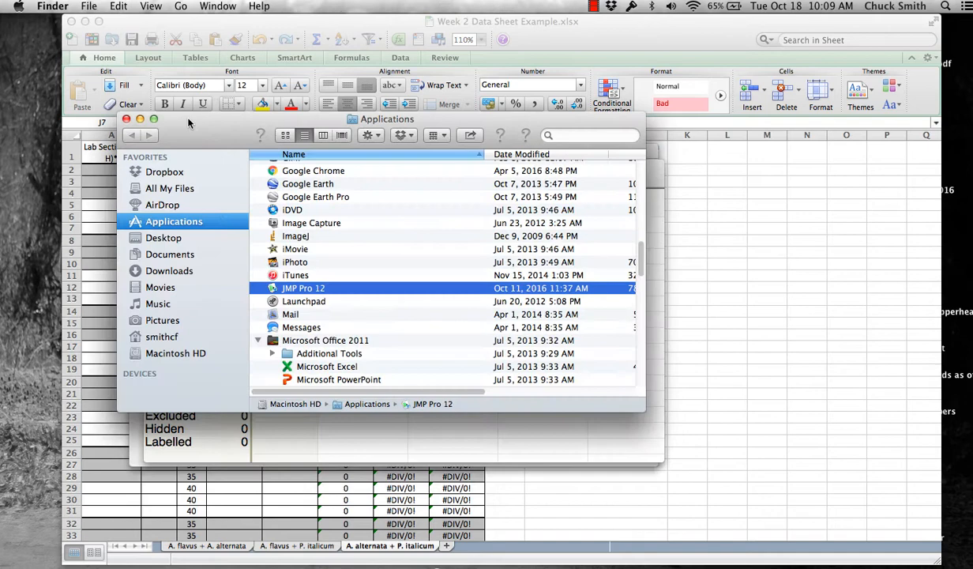
{"action": "left_click", "coordinate": [126, 119]}
{"action": "left_click_drag", "start_coordinate": [417, 152], "coordinate": [347, 70]}
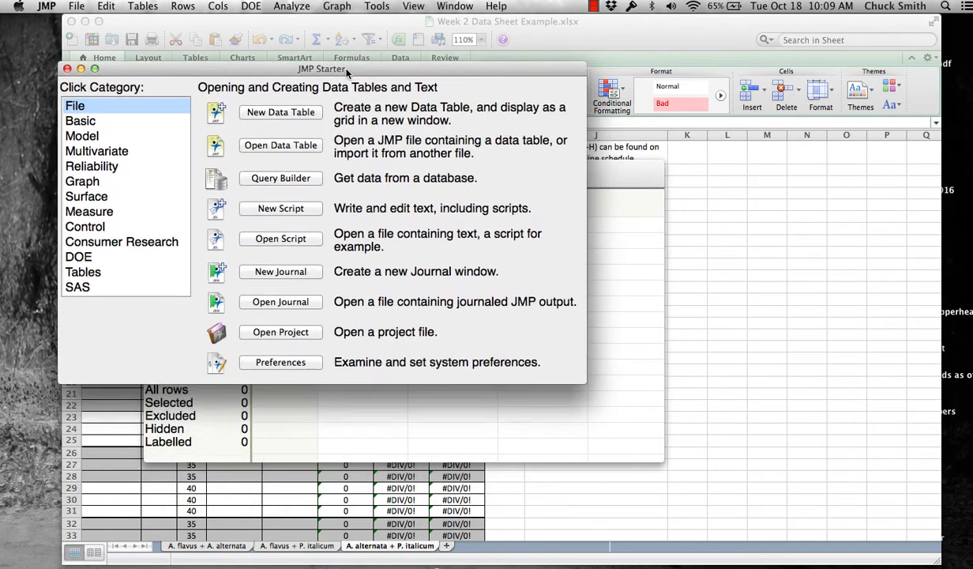
{"action": "left_click", "coordinate": [79, 70]}
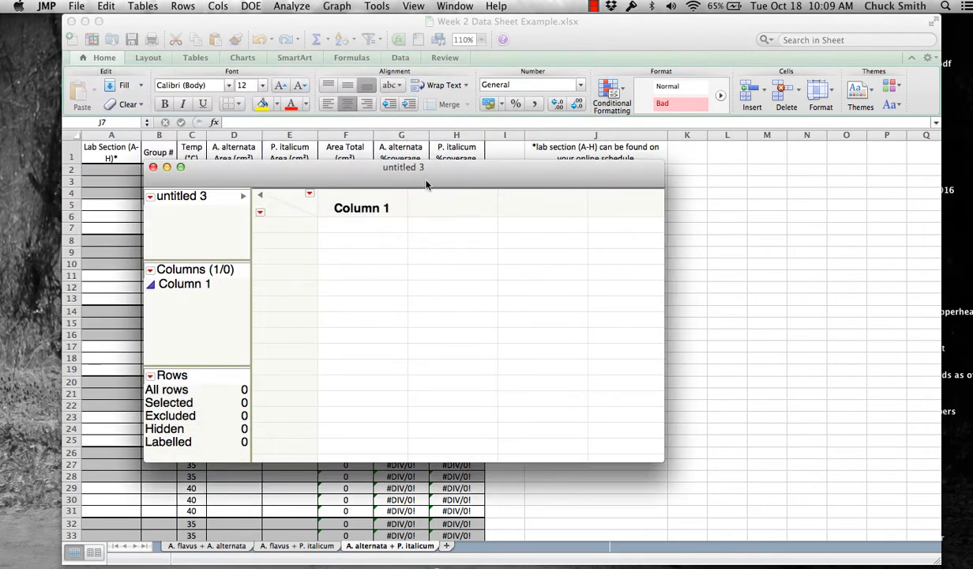
{"action": "left_click_drag", "start_coordinate": [426, 186], "coordinate": [361, 107]}
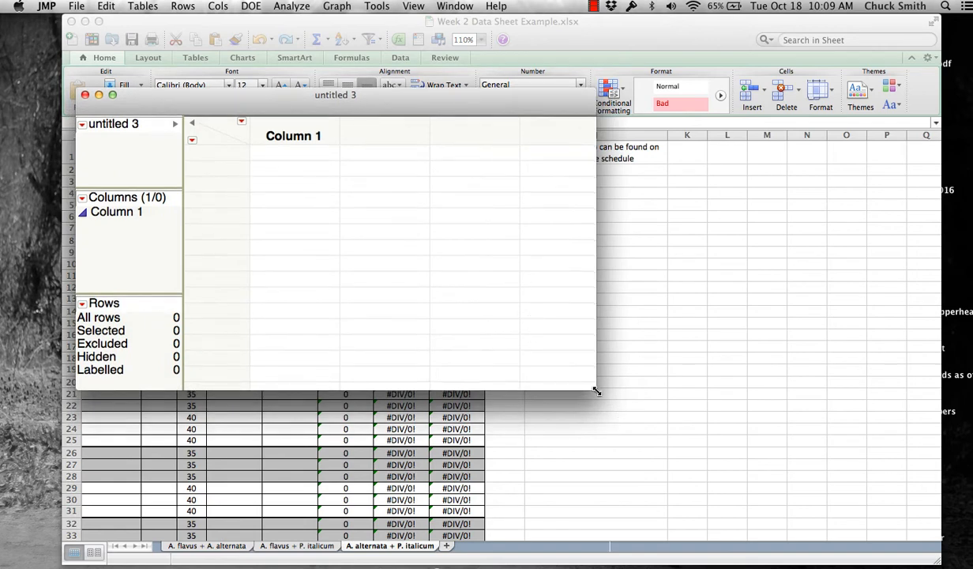
{"action": "left_click_drag", "start_coordinate": [593, 387], "coordinate": [916, 503]}
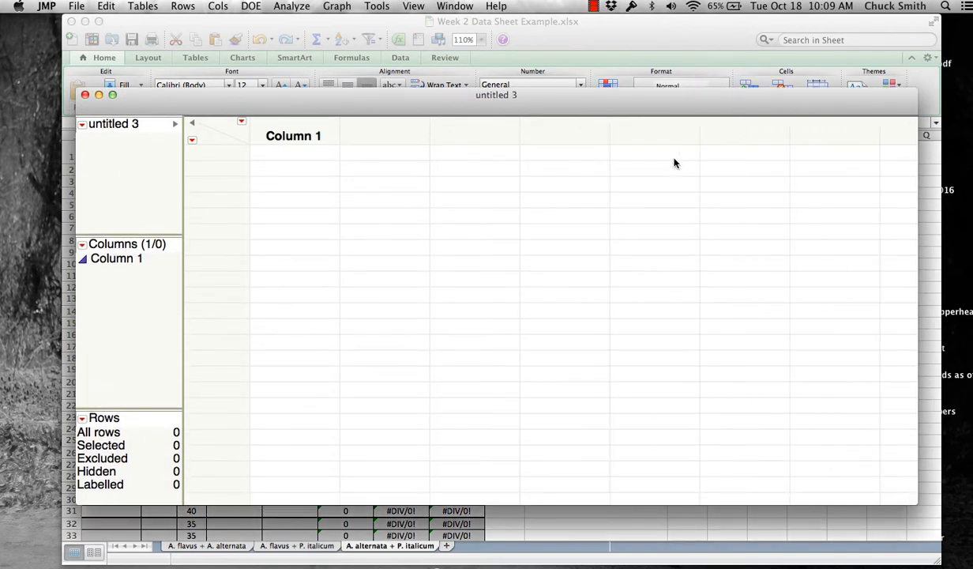
{"action": "left_click_drag", "start_coordinate": [569, 107], "coordinate": [640, 299]}
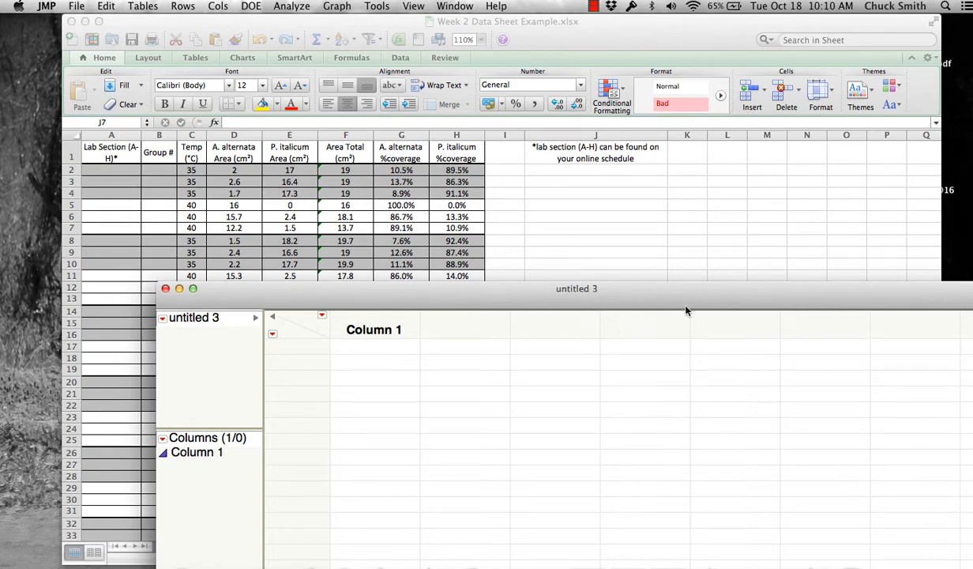
{"action": "double_click", "coordinate": [695, 288]}
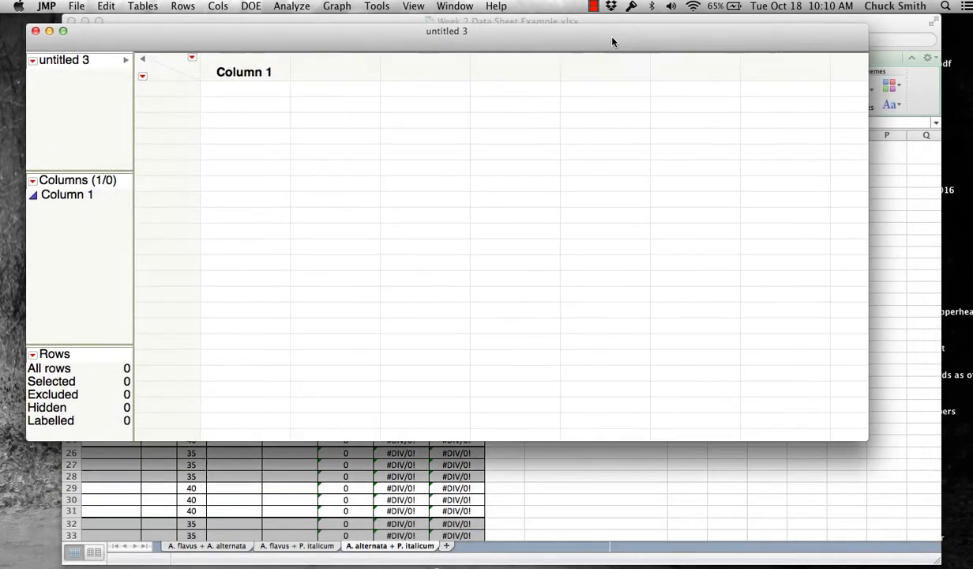
- Add Columns 2 through 8 to the table so it has eight empty columns
{"action": "double_click", "coordinate": [333, 75]}
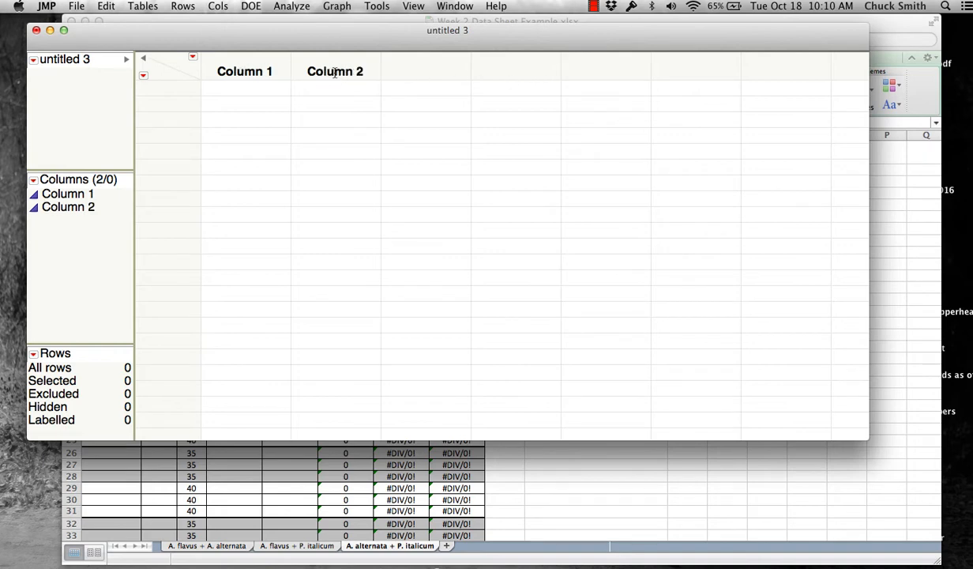
{"action": "double_click", "coordinate": [419, 74]}
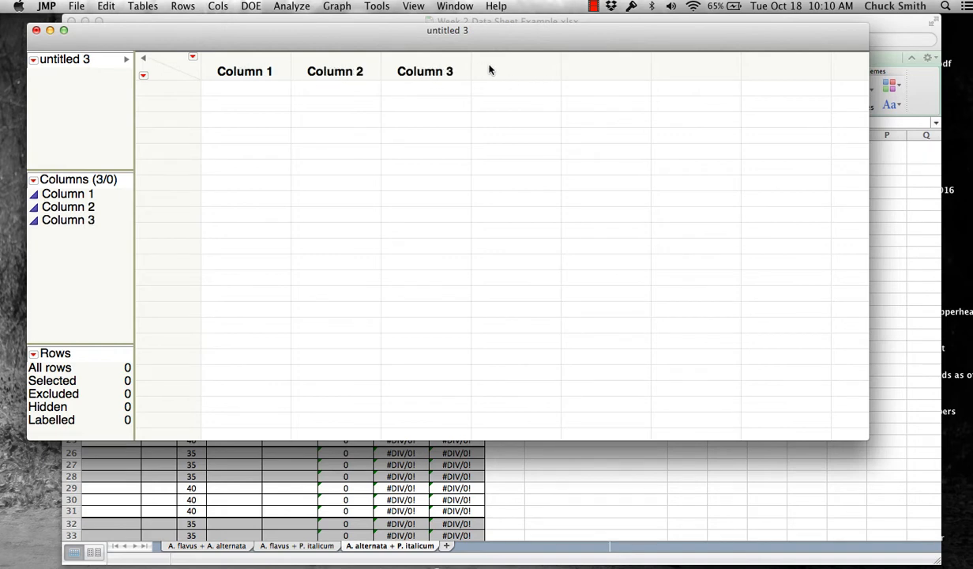
{"action": "double_click", "coordinate": [489, 71]}
{"action": "double_click", "coordinate": [586, 72]}
{"action": "double_click", "coordinate": [684, 72]}
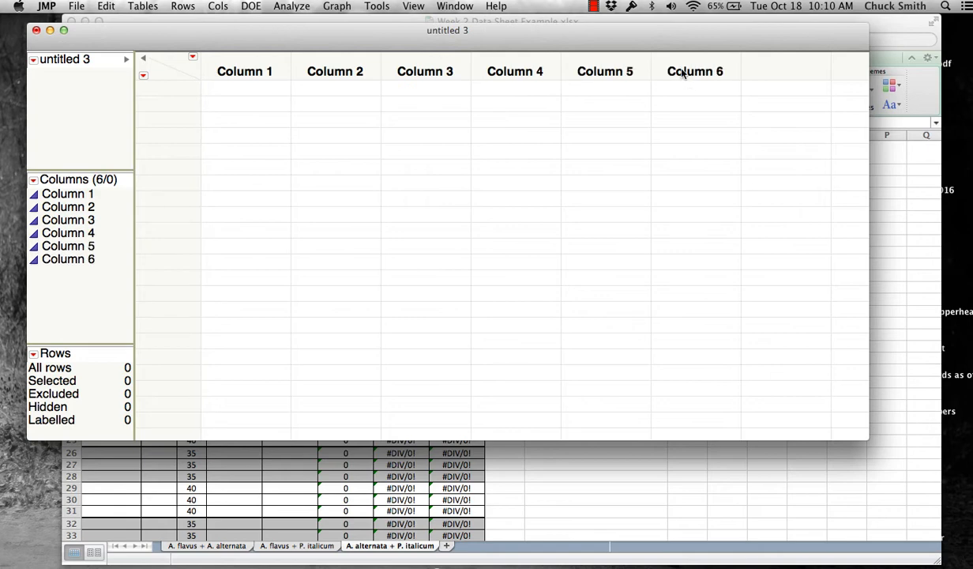
{"action": "double_click", "coordinate": [763, 72]}
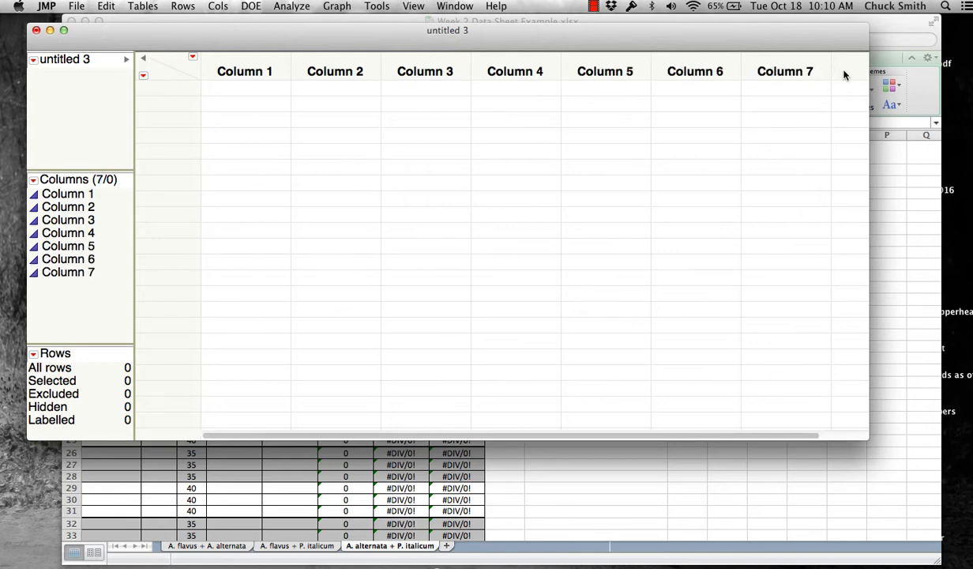
{"action": "double_click", "coordinate": [844, 74]}
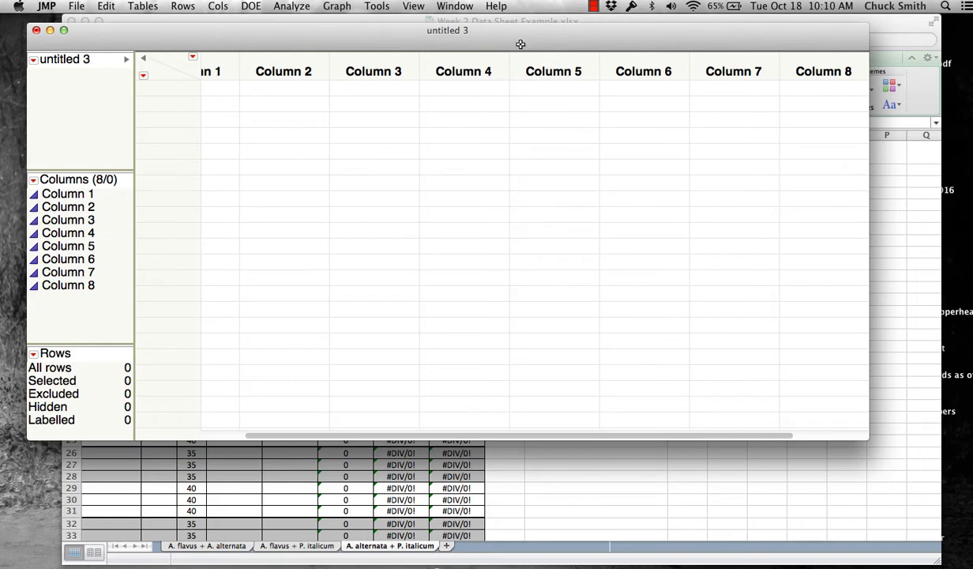
{"action": "left_click_drag", "start_coordinate": [867, 436], "coordinate": [927, 501]}
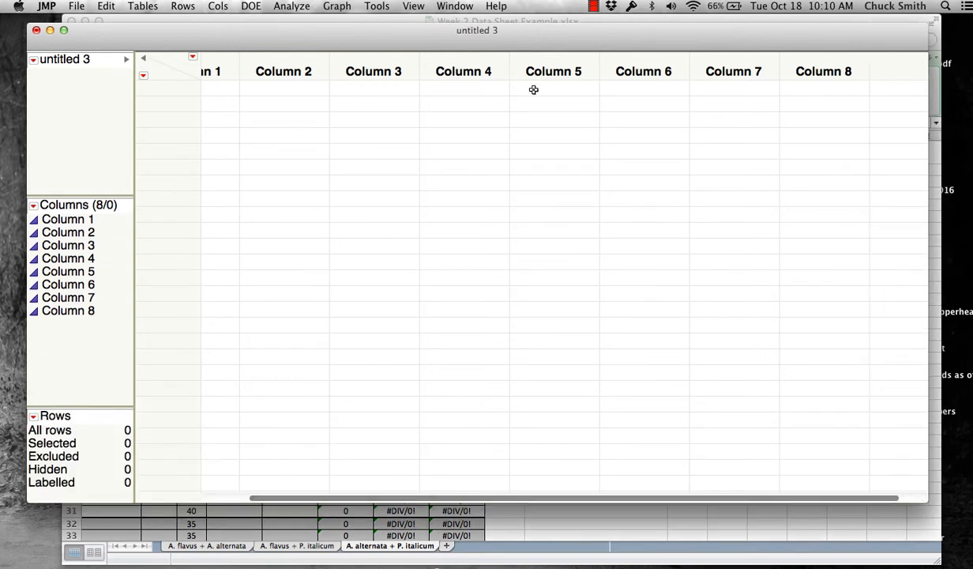
{"action": "left_click_drag", "start_coordinate": [427, 41], "coordinate": [572, 448]}
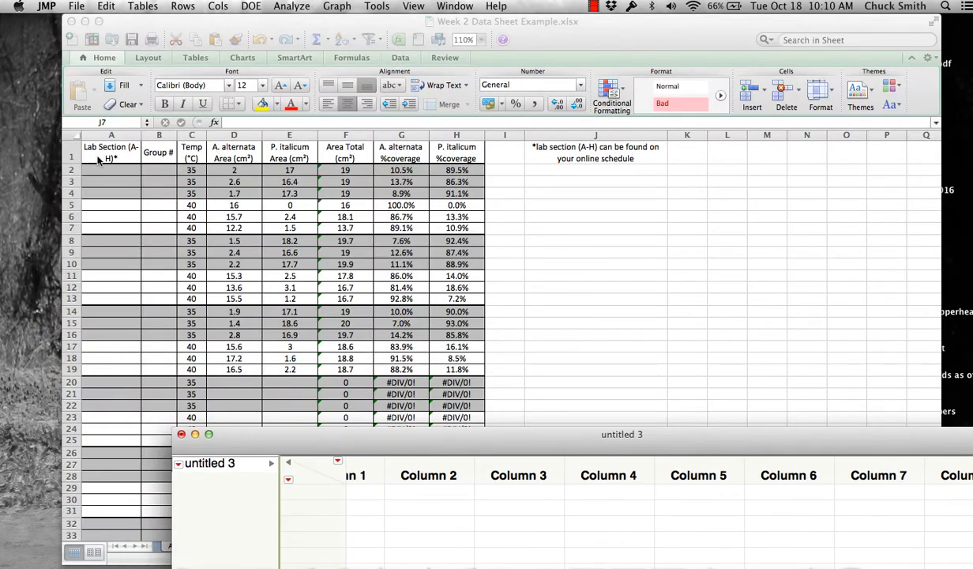
- Copy A1:H19, the headers and 18 coverage rows, from the A. alternata + P. italicum sheet
{"action": "left_click", "coordinate": [552, 30]}
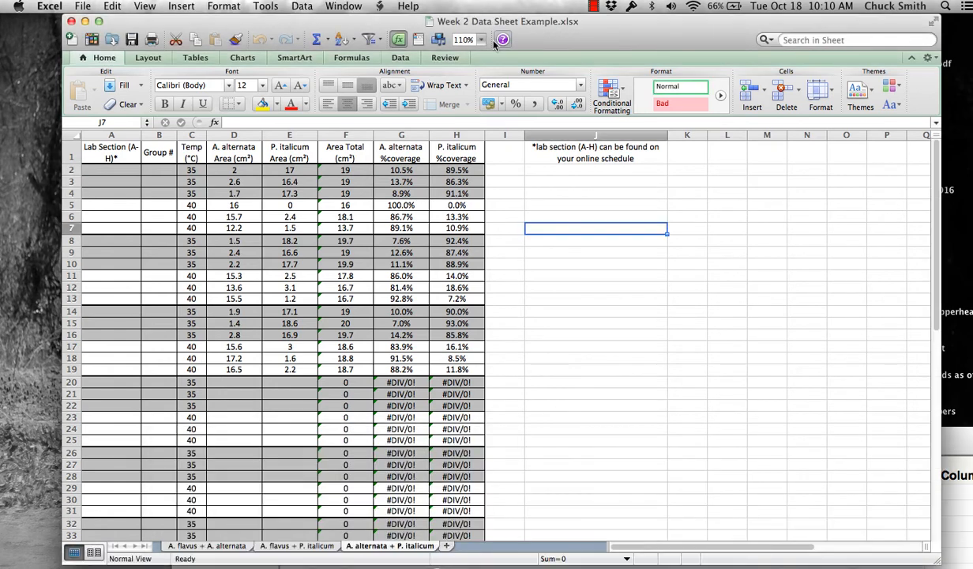
{"action": "left_click_drag", "start_coordinate": [123, 150], "coordinate": [465, 363]}
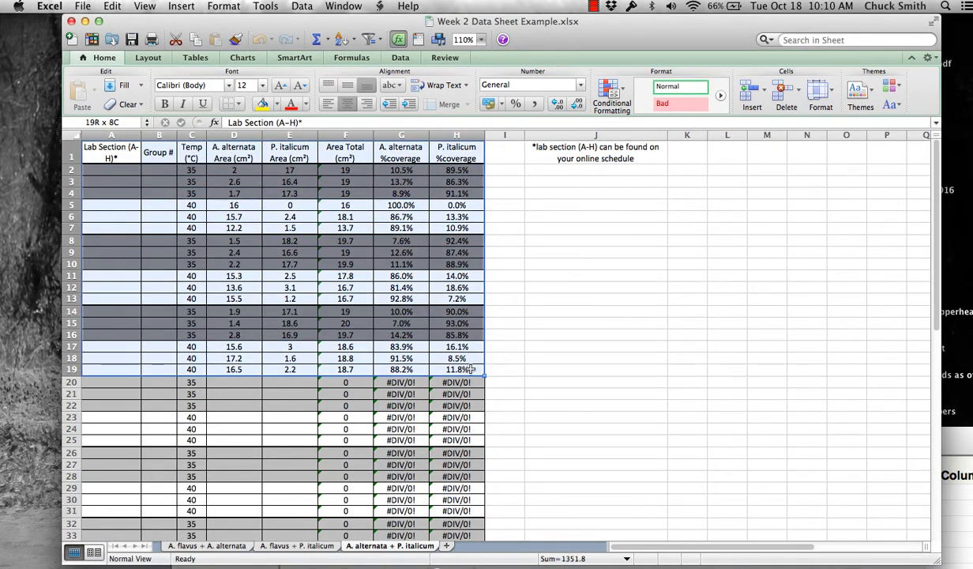
{"action": "right_click", "coordinate": [299, 237]}
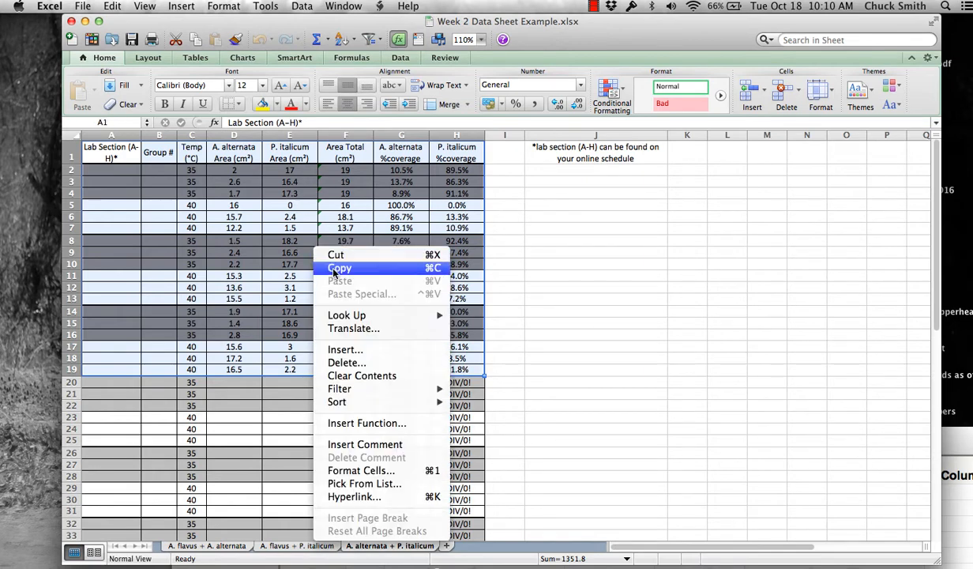
{"action": "left_click", "coordinate": [319, 261]}
{"action": "left_click_drag", "start_coordinate": [965, 447], "coordinate": [821, 54]}
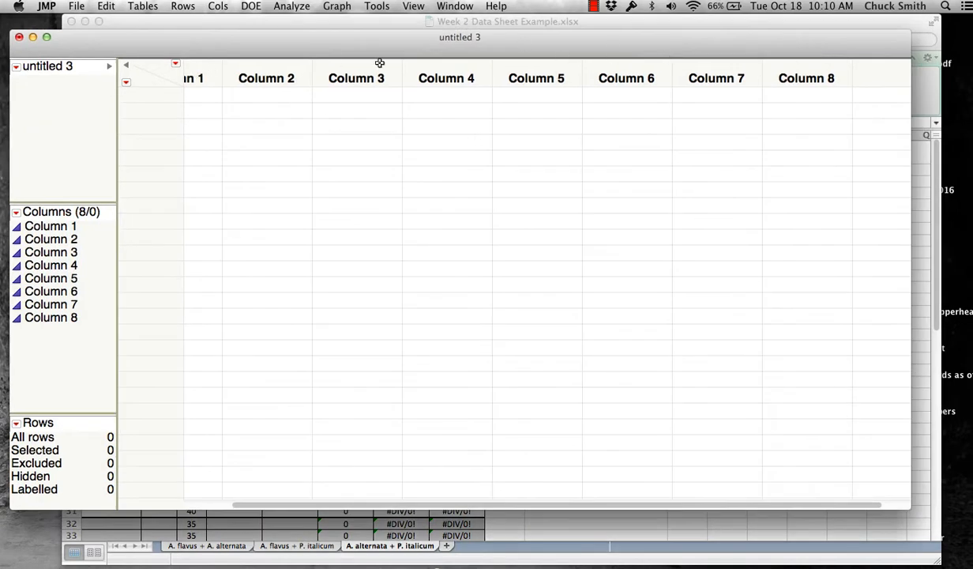
- Paste the copied rows with column names into all eight columns, then open Temp (°C) column info
{"action": "left_click", "coordinate": [202, 76]}
{"action": "left_click_drag", "start_coordinate": [204, 75], "coordinate": [802, 79]}
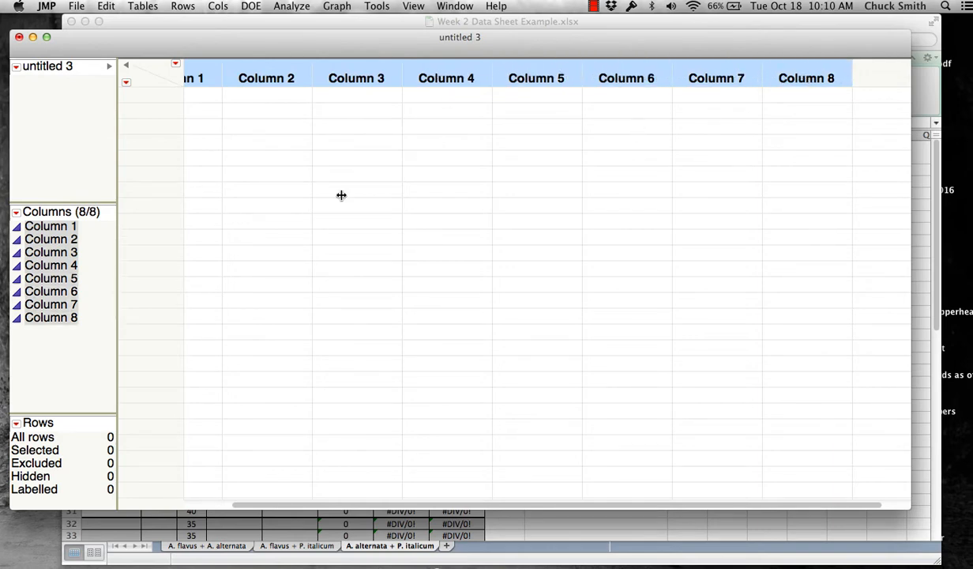
{"action": "left_click", "coordinate": [106, 6]}
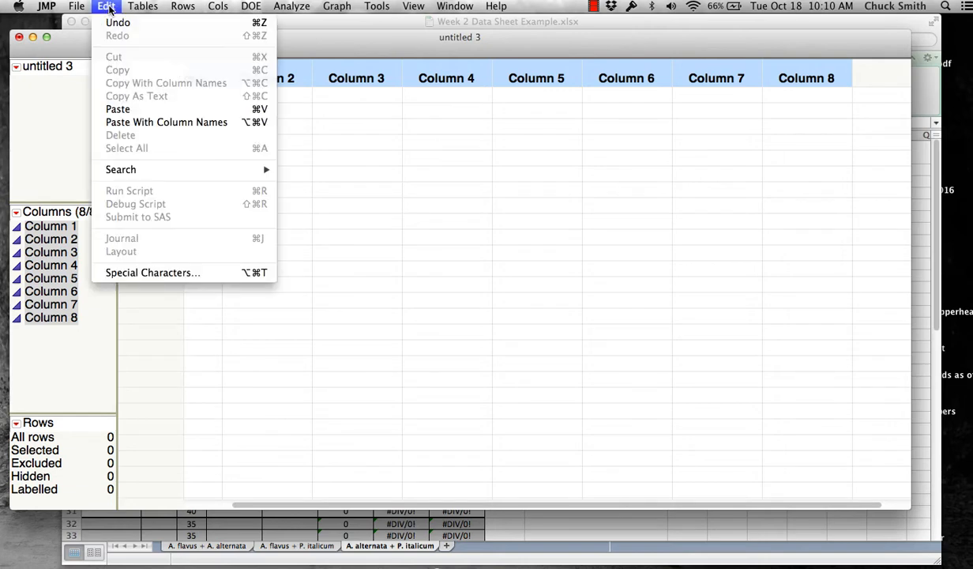
{"action": "left_click", "coordinate": [133, 120]}
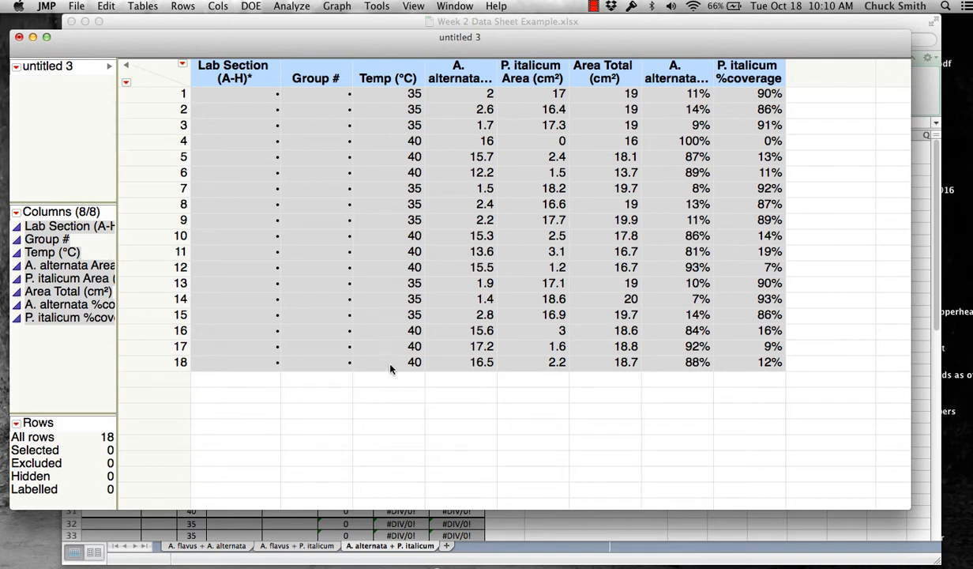
{"action": "double_click", "coordinate": [388, 77]}
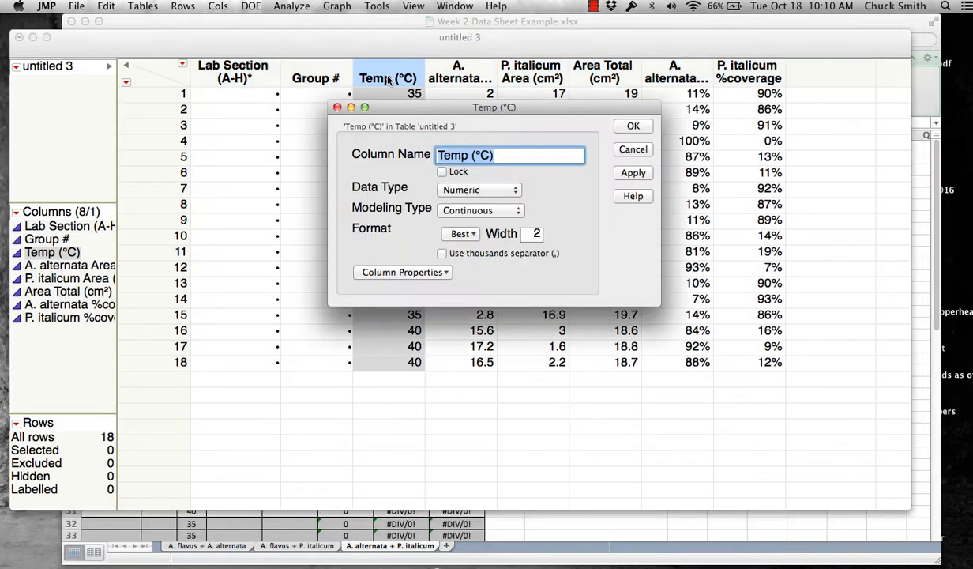
- Set the Temp (°C) column's modeling type to Ordinal
{"action": "left_click", "coordinate": [504, 211]}
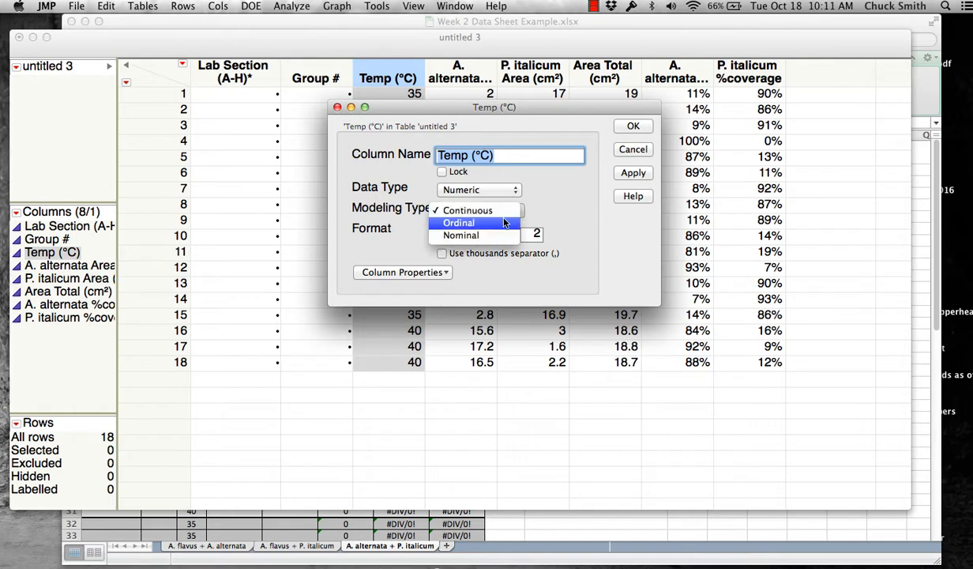
{"action": "left_click", "coordinate": [504, 223]}
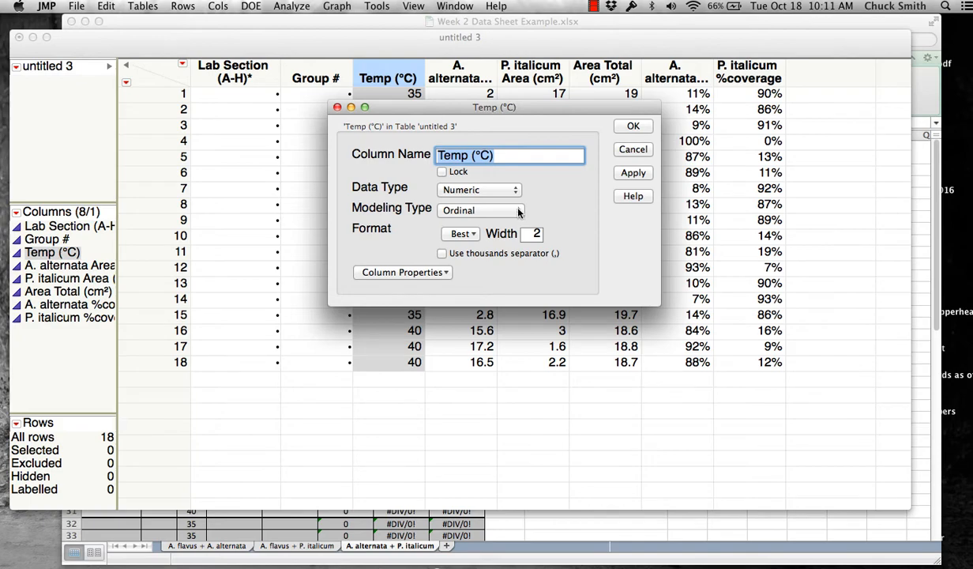
{"action": "left_click", "coordinate": [631, 126]}
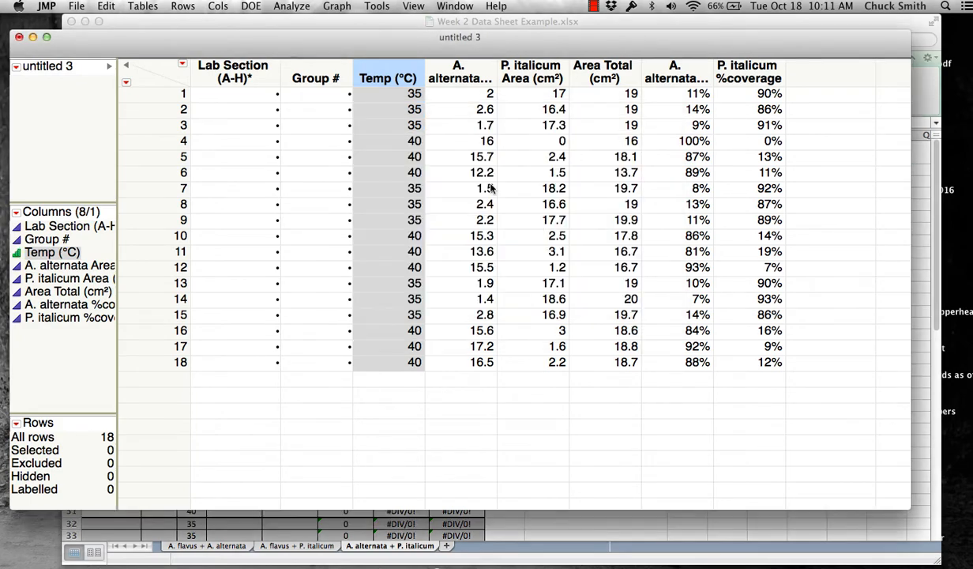
{"action": "left_click_drag", "start_coordinate": [170, 36], "coordinate": [430, 8]}
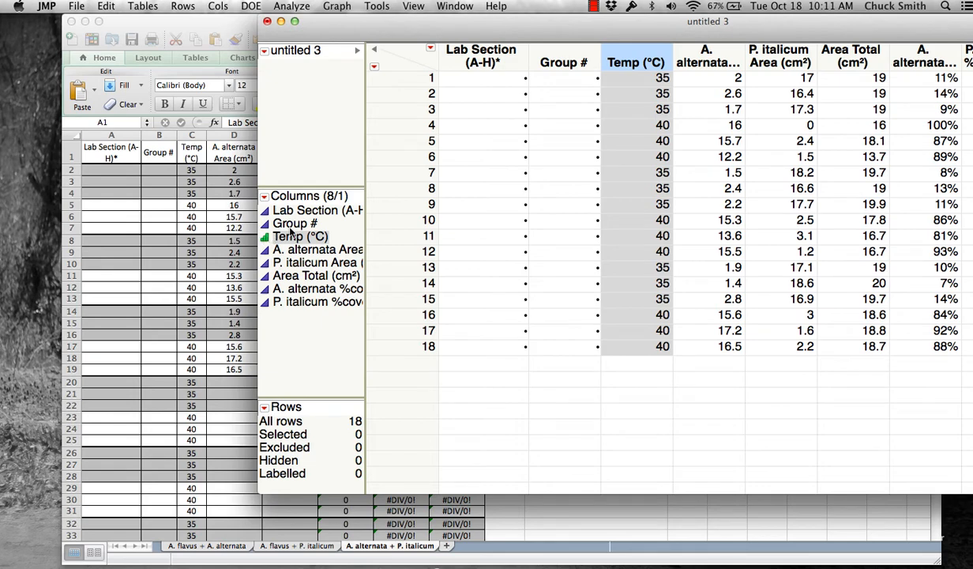
{"action": "left_click_drag", "start_coordinate": [625, 21], "coordinate": [461, 19]}
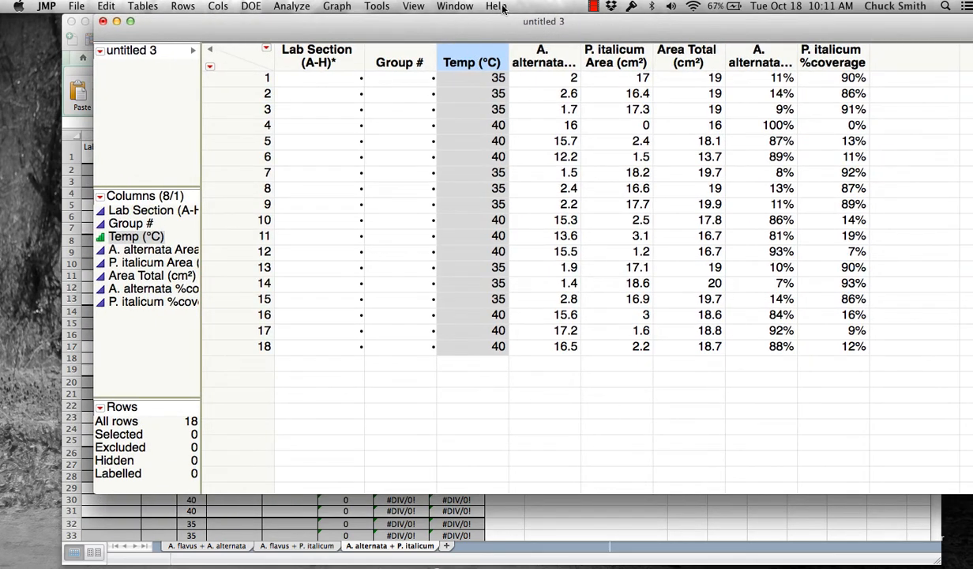
- Run Fit Y by X with A. alternata %coverage as Y response and Temp (°C) as X factor
{"action": "left_click_drag", "start_coordinate": [642, 30], "coordinate": [584, 38]}
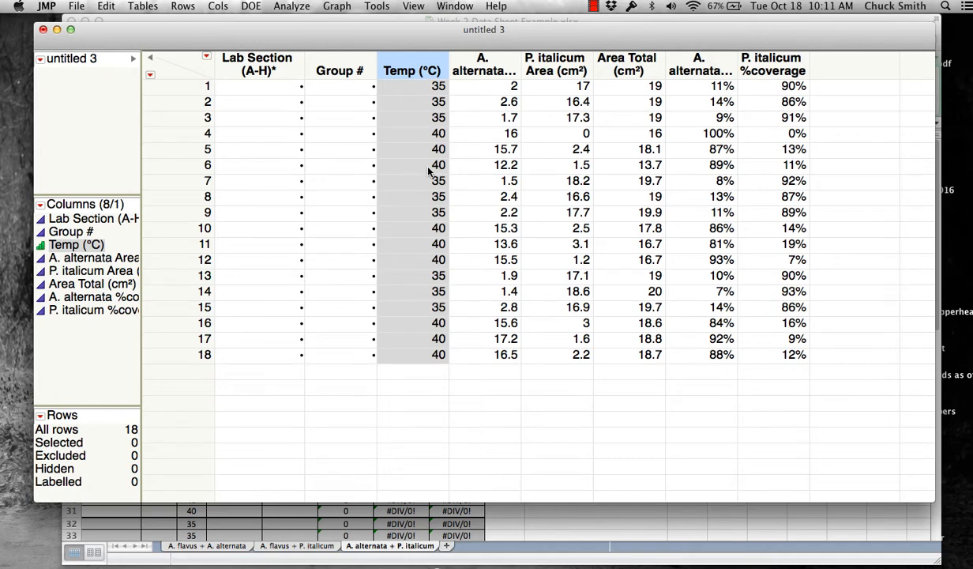
{"action": "left_click", "coordinate": [287, 7]}
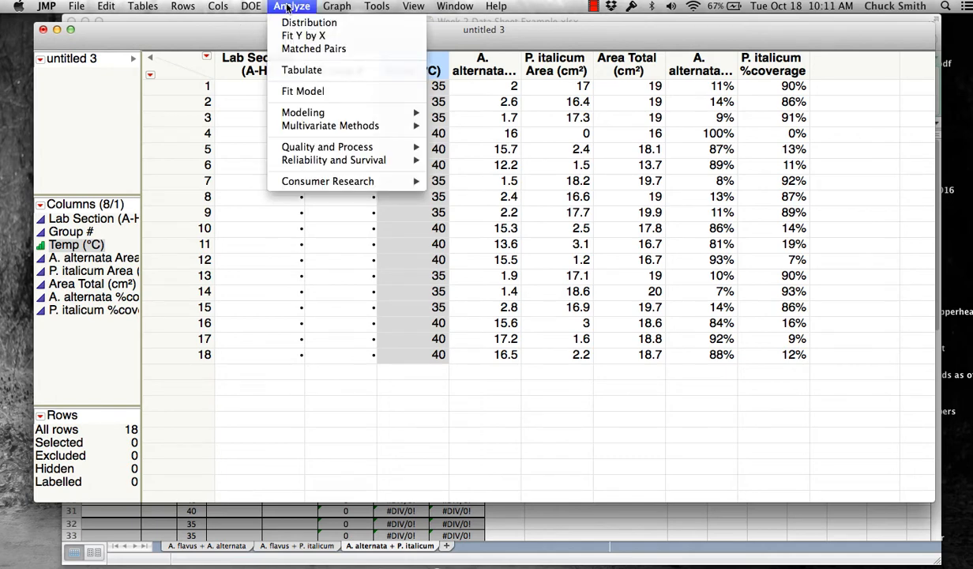
{"action": "left_click", "coordinate": [303, 36]}
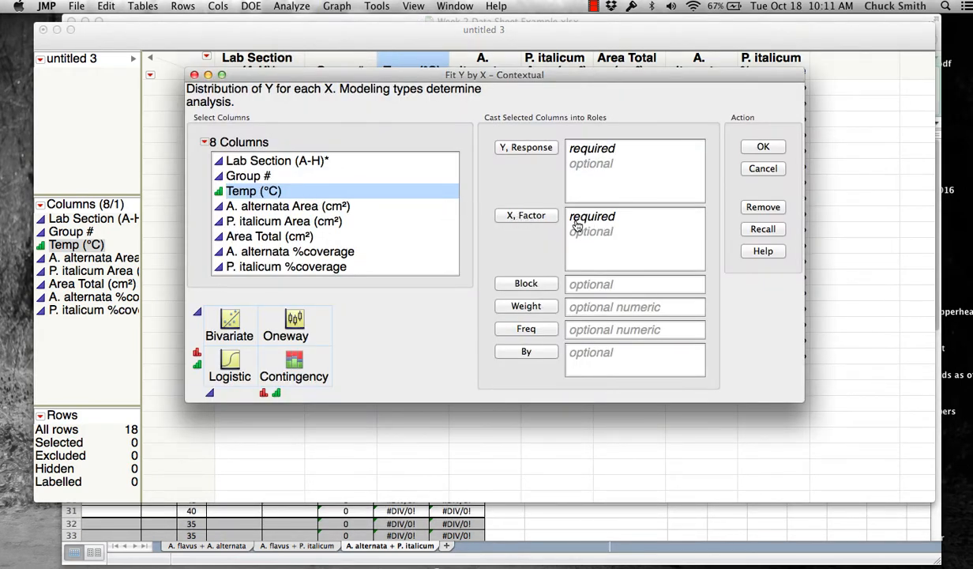
{"action": "left_click", "coordinate": [271, 193]}
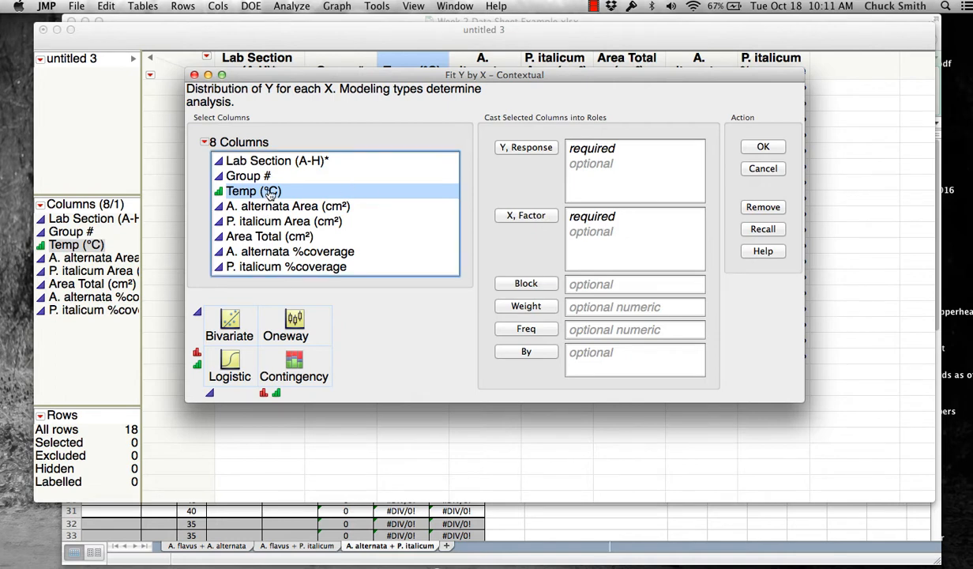
{"action": "left_click", "coordinate": [519, 215]}
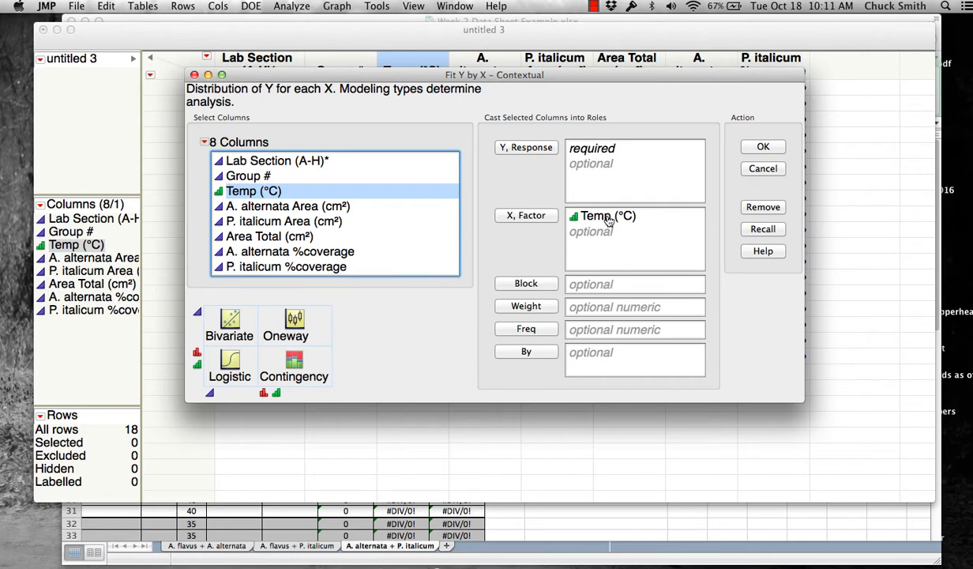
{"action": "left_click", "coordinate": [286, 253]}
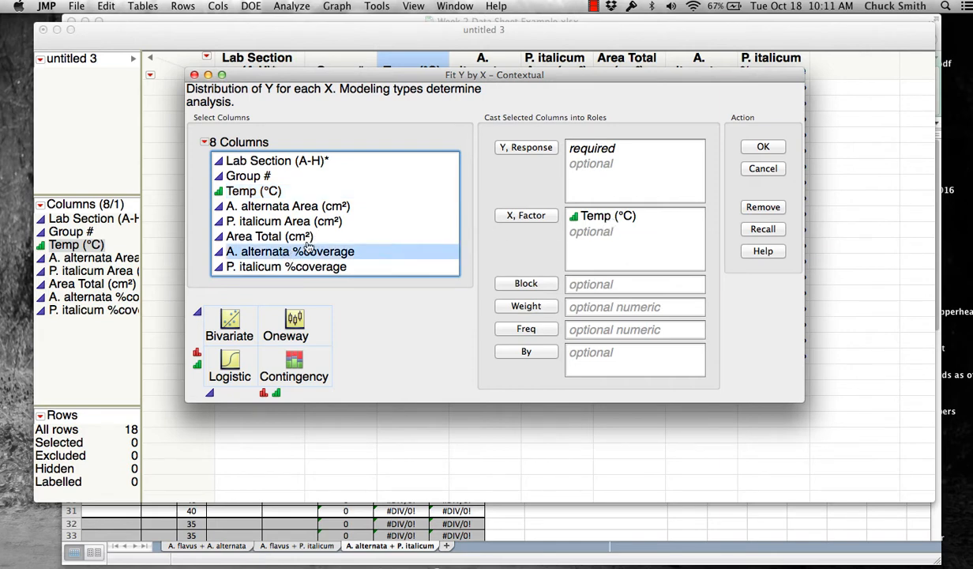
{"action": "left_click", "coordinate": [520, 150]}
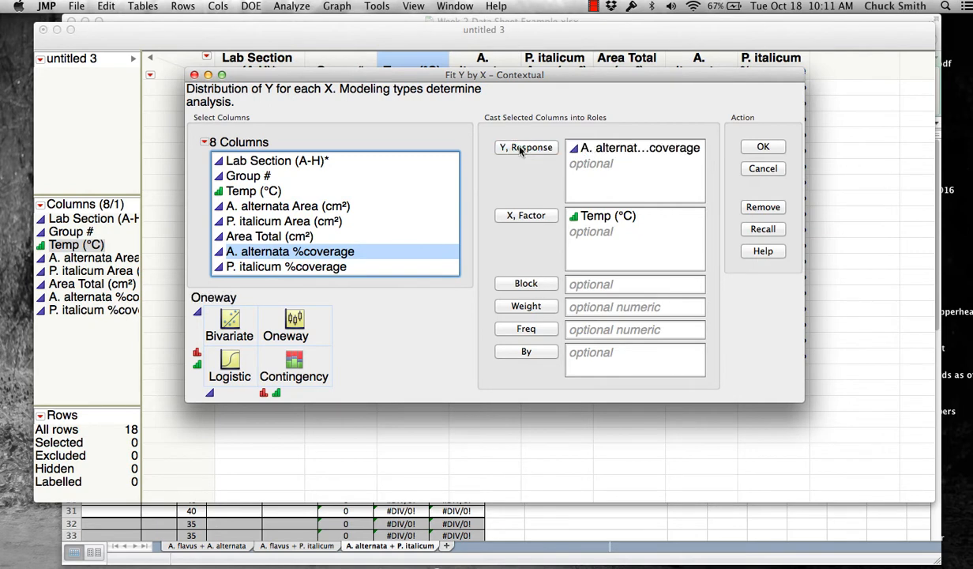
{"action": "left_click", "coordinate": [761, 147]}
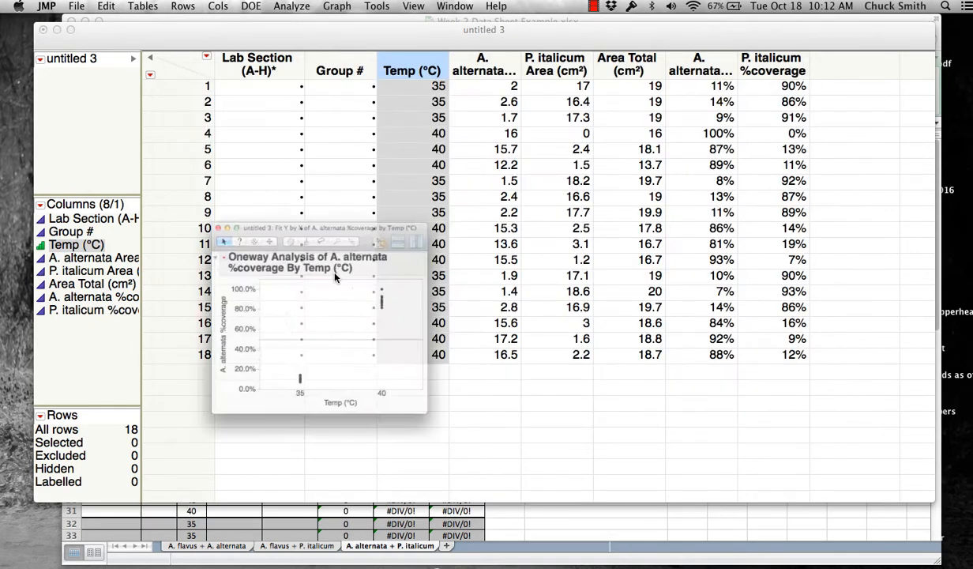
{"action": "left_click_drag", "start_coordinate": [383, 186], "coordinate": [505, 39]}
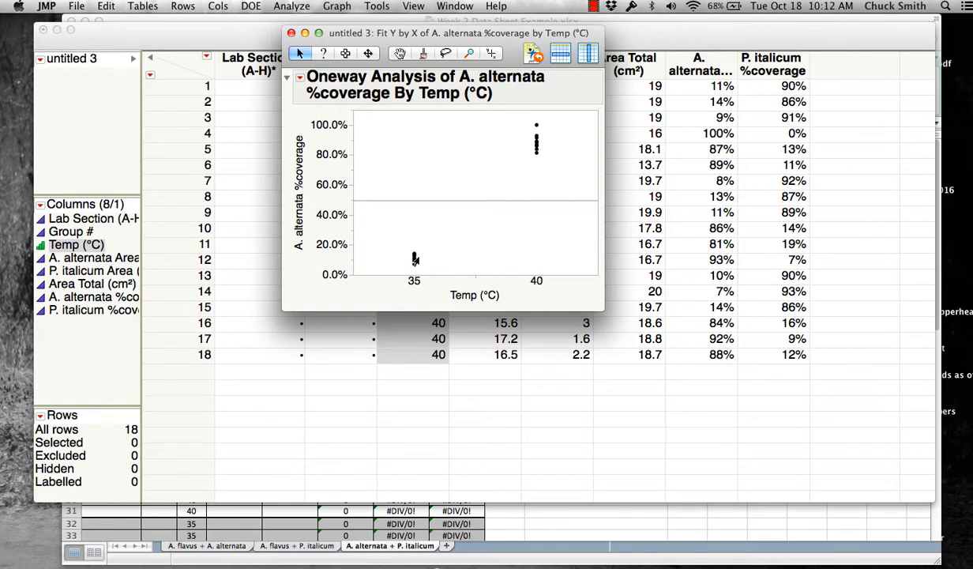
- Add a t Test to the A. alternata report, review its p<.0001 result, then close the report
{"action": "left_click", "coordinate": [300, 81]}
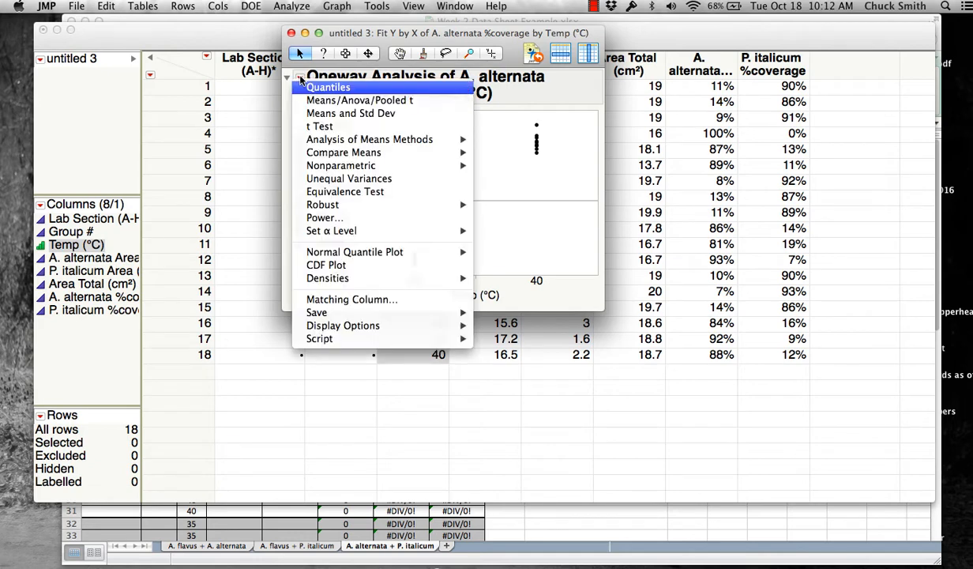
{"action": "left_click", "coordinate": [320, 127]}
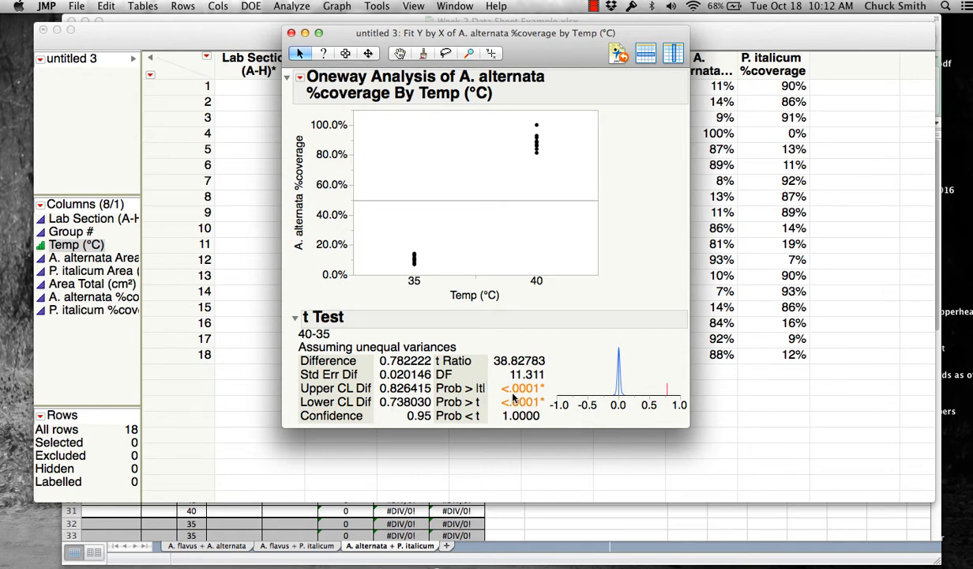
{"action": "mouse_move", "coordinate": [541, 388]}
{"action": "left_click", "coordinate": [291, 33]}
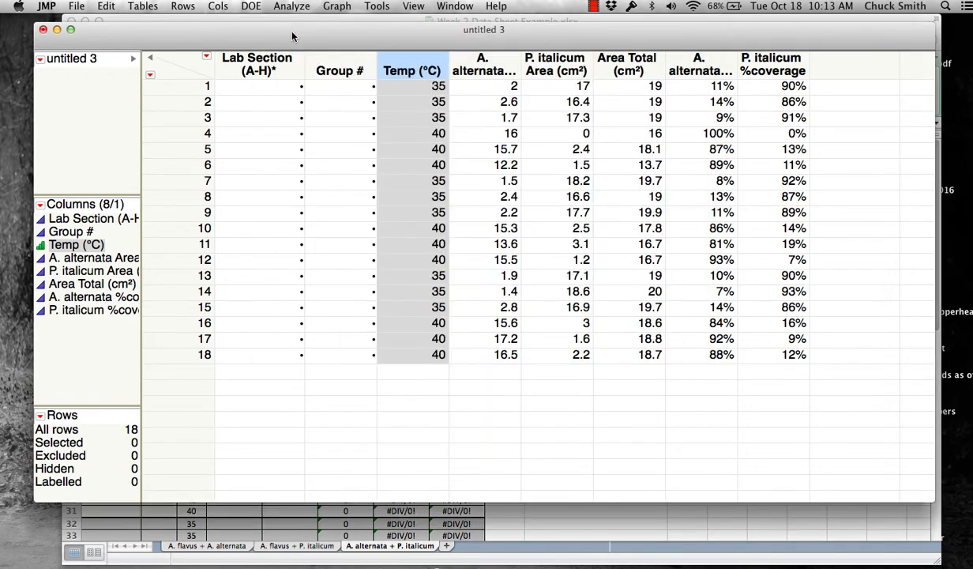
- Run Fit Y by X with P. italicum %coverage as Y response and Temp (°C) as X factor
{"action": "left_click", "coordinate": [292, 6]}
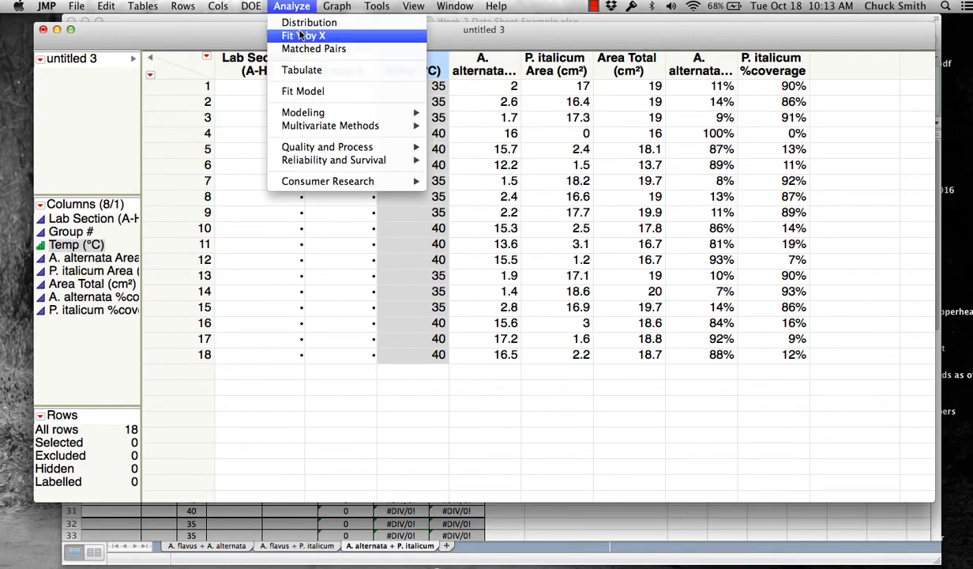
{"action": "left_click", "coordinate": [299, 36]}
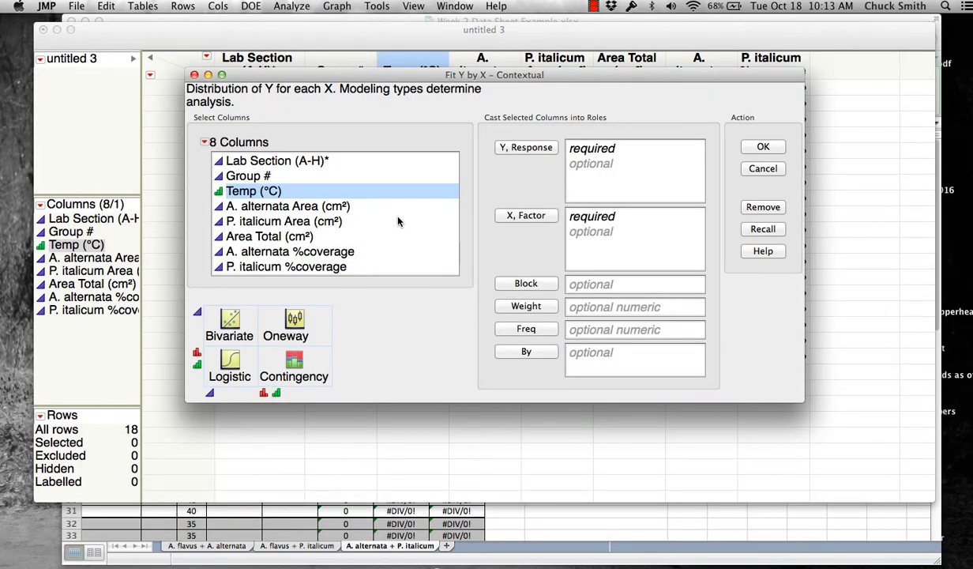
{"action": "left_click", "coordinate": [523, 216]}
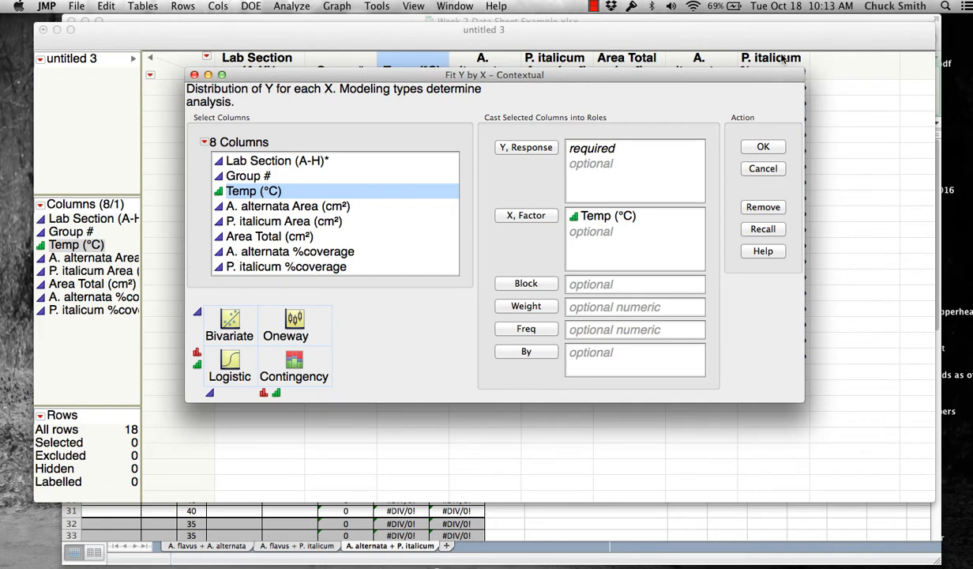
{"action": "left_click", "coordinate": [324, 260]}
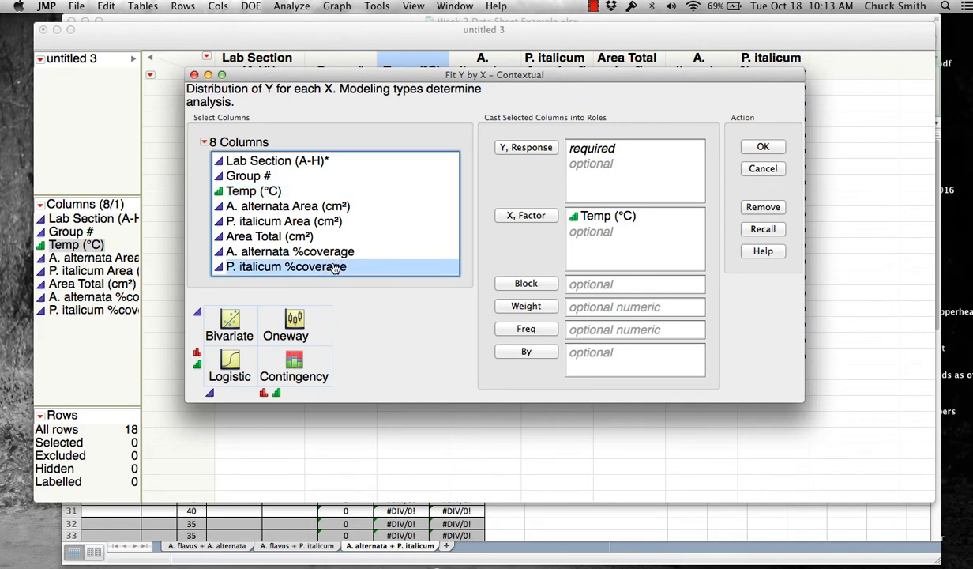
{"action": "left_click", "coordinate": [499, 146]}
{"action": "left_click", "coordinate": [762, 147]}
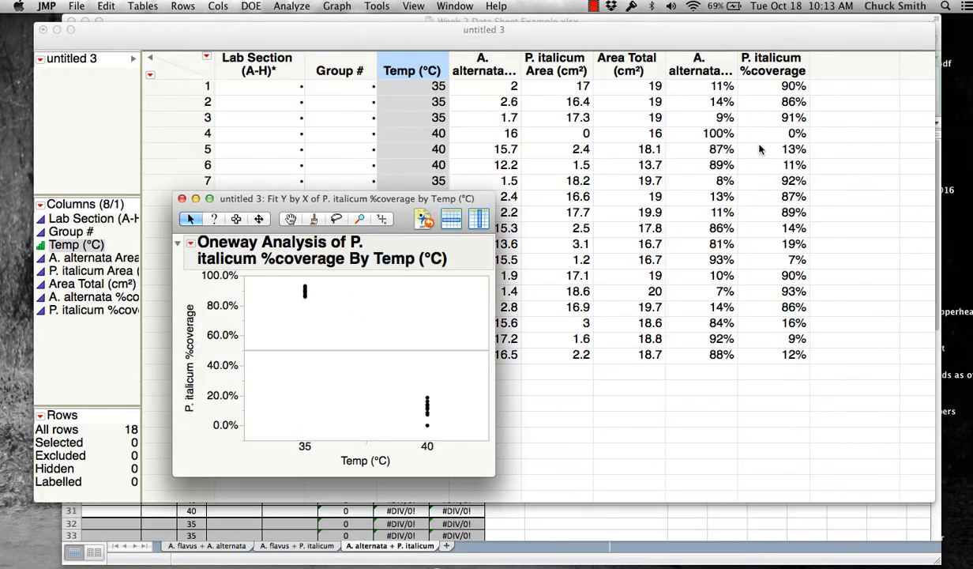
{"action": "left_click_drag", "start_coordinate": [302, 198], "coordinate": [378, 43]}
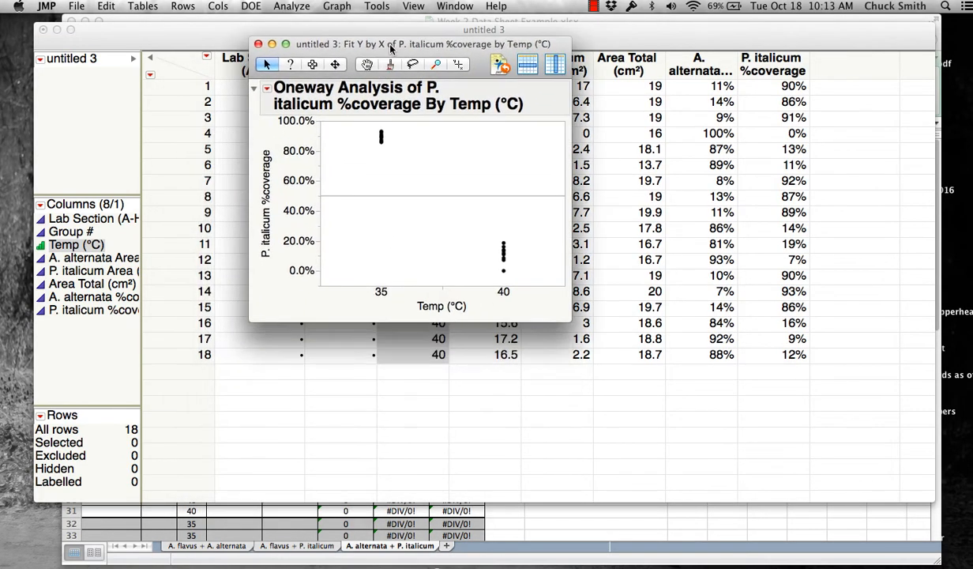
- Add a t Test to the P. italicum Oneway report, showing difference −0.782 and p<.0001
{"action": "left_click", "coordinate": [268, 89]}
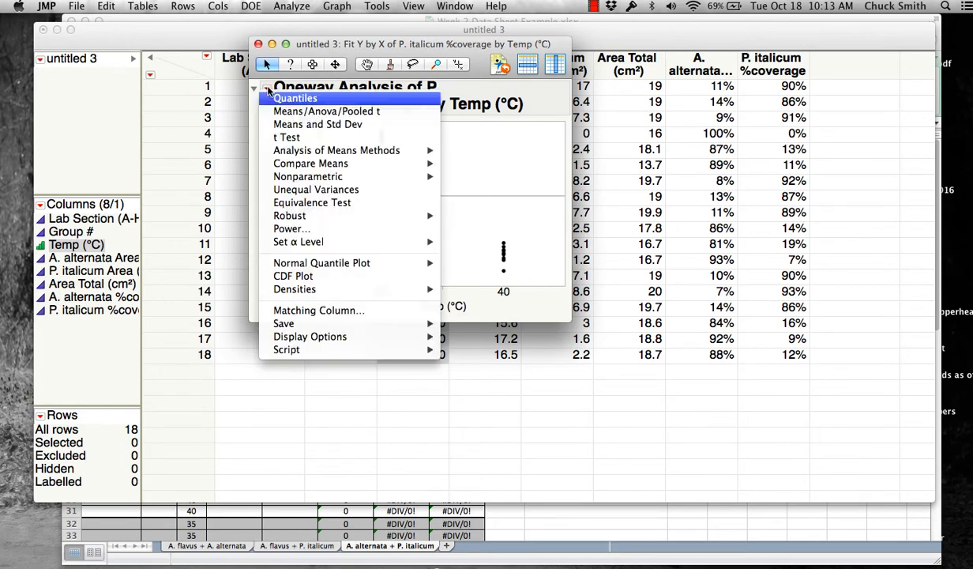
{"action": "left_click", "coordinate": [287, 137]}
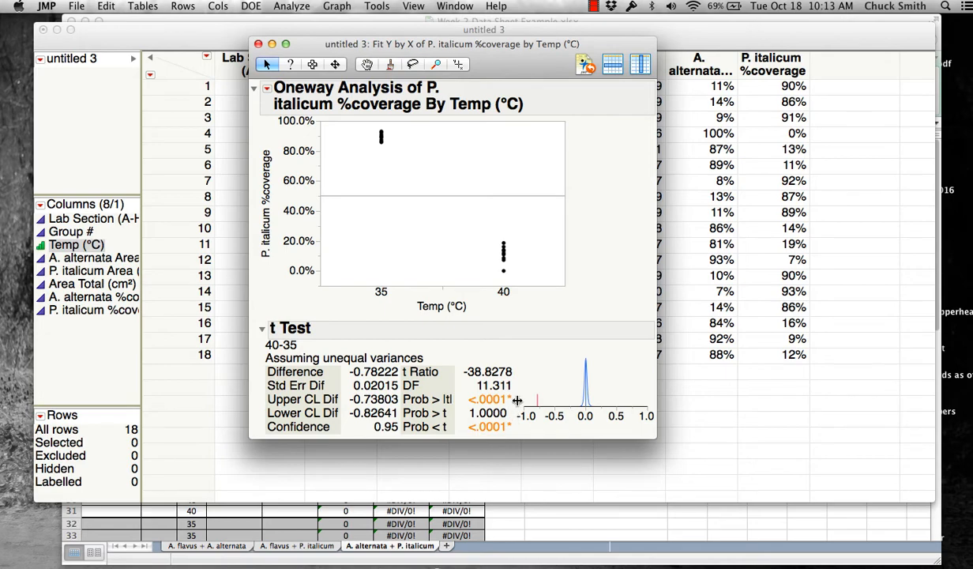
{"action": "left_click_drag", "start_coordinate": [537, 49], "coordinate": [295, 84]}
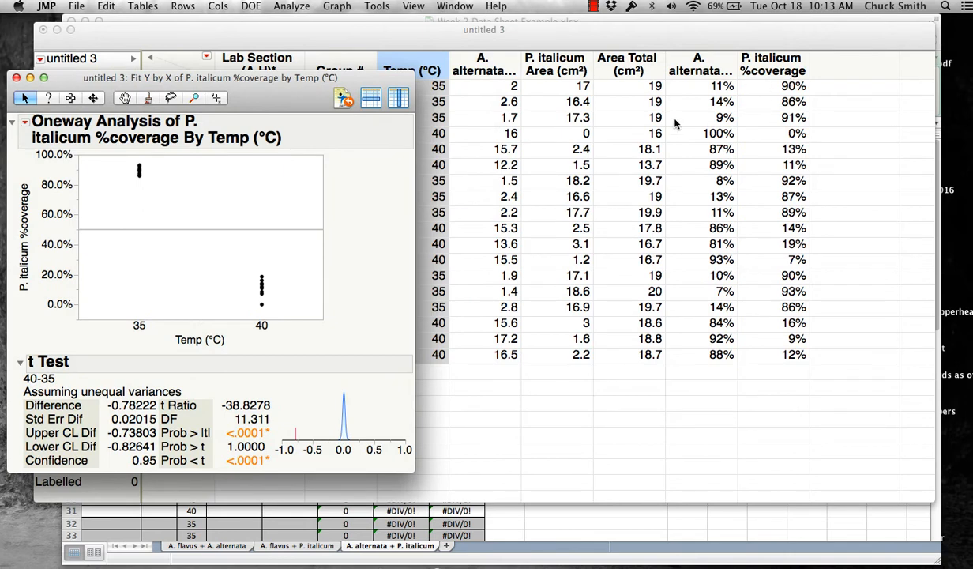
- Close the P. italicum report and discard the untitled 3 table without saving
{"action": "left_click", "coordinate": [17, 78]}
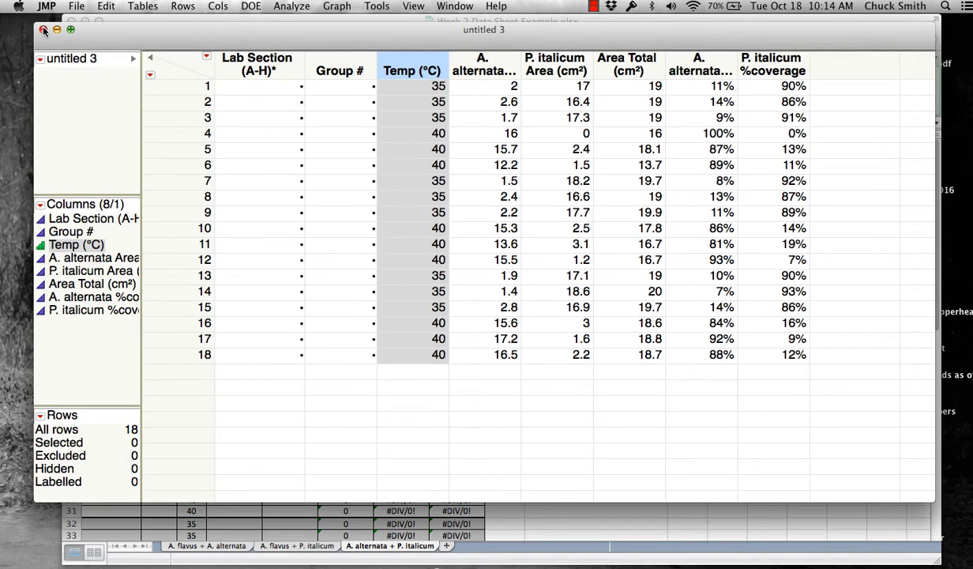
{"action": "left_click", "coordinate": [43, 30]}
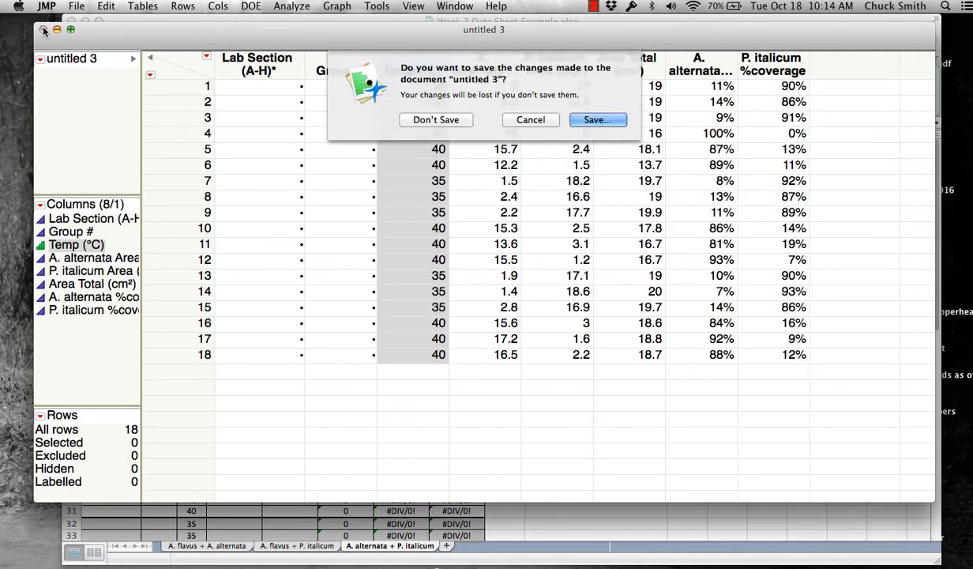
{"action": "left_click", "coordinate": [436, 119]}
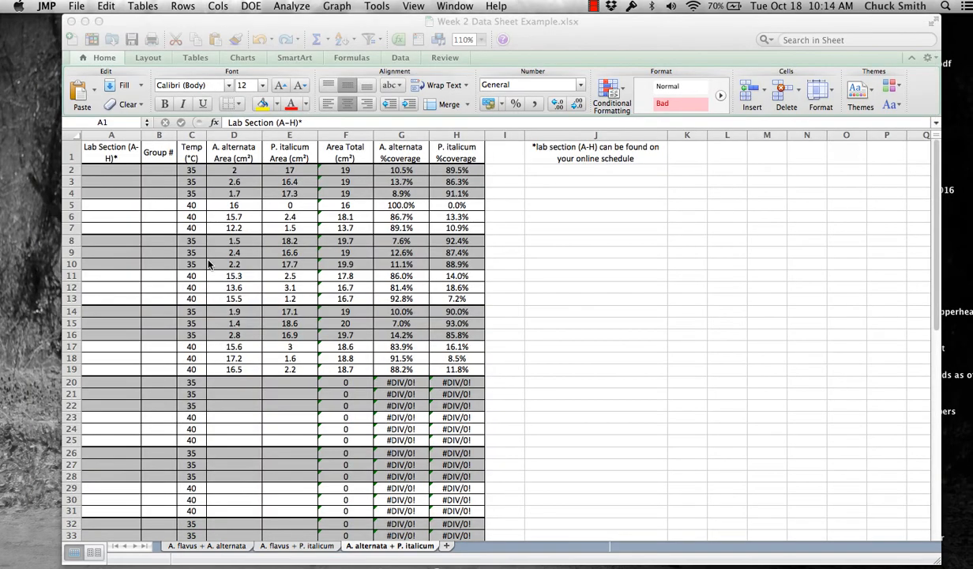
- Copy the coverage data in Excel, switch to the A. flavus + P. italicum sheet, and return to JMP
{"action": "left_click", "coordinate": [294, 548]}
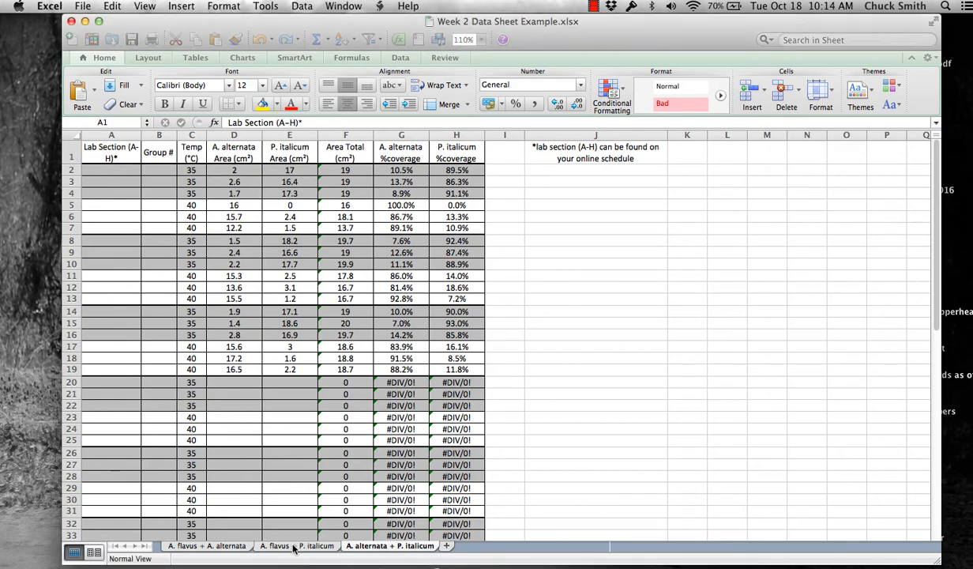
{"action": "key", "text": "super+a"}
{"action": "key", "text": "super+c"}
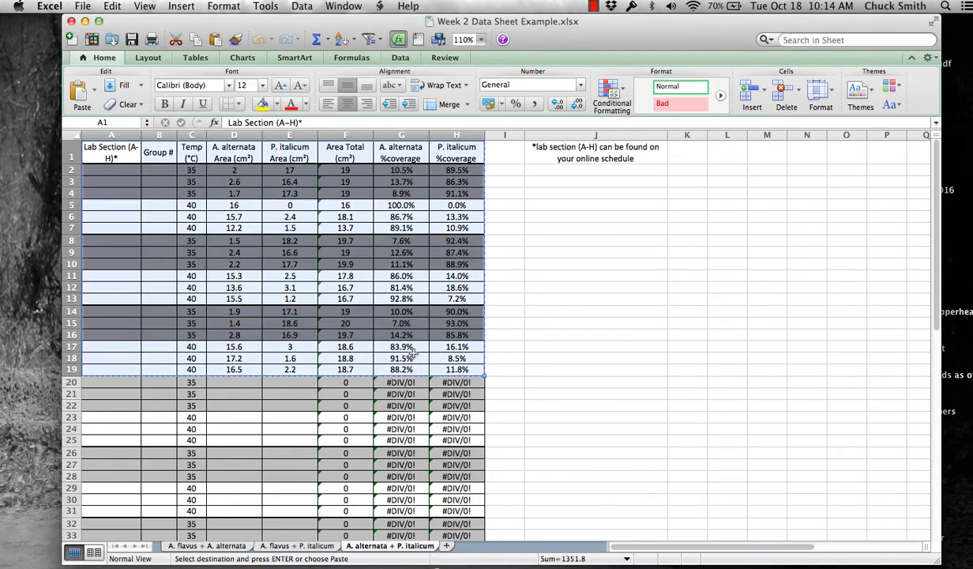
{"action": "left_click", "coordinate": [297, 545]}
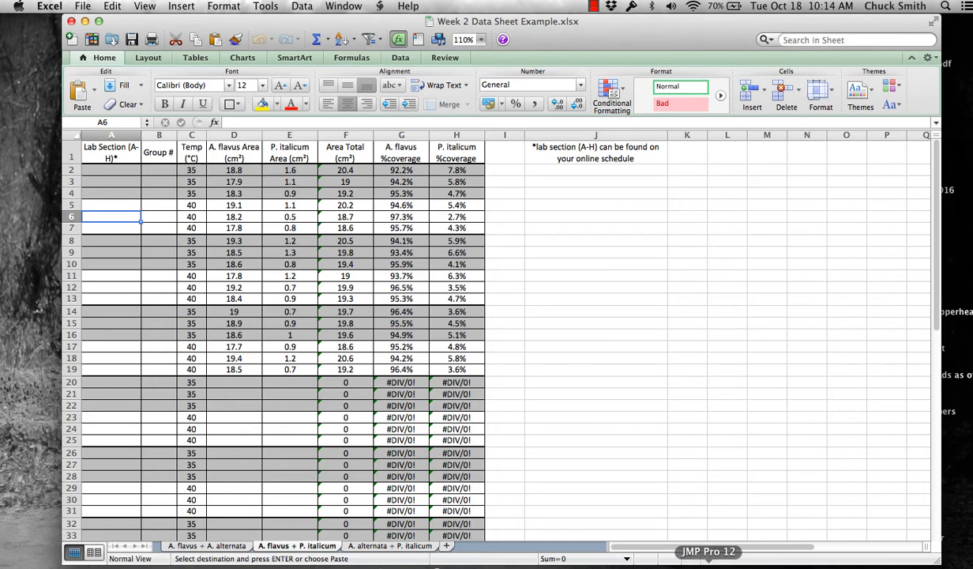
{"action": "left_click", "coordinate": [709, 565]}
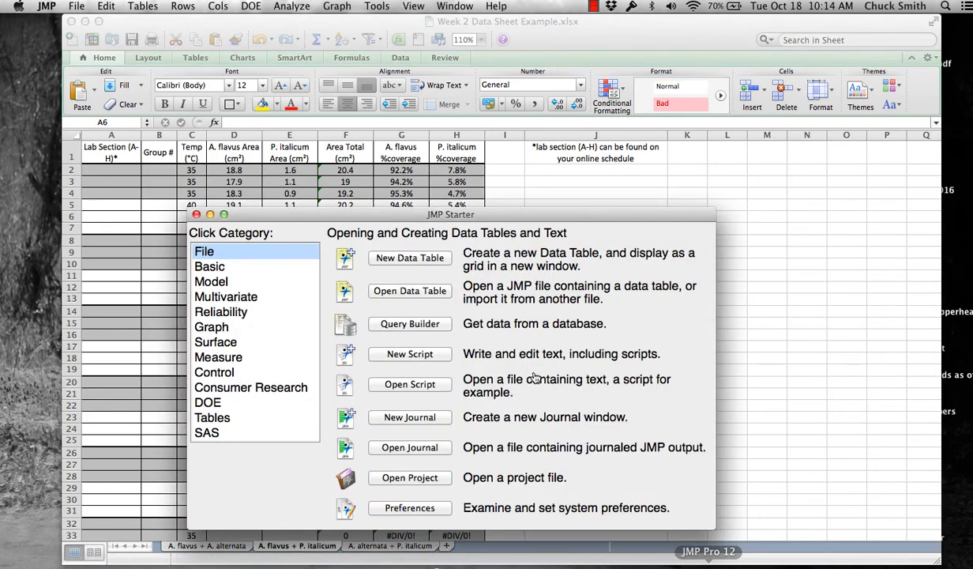
- Create the new 'untitled 4' data table, close JMP Starter, and enlarge the table window
{"action": "left_click", "coordinate": [399, 253]}
{"action": "left_click", "coordinate": [196, 214]}
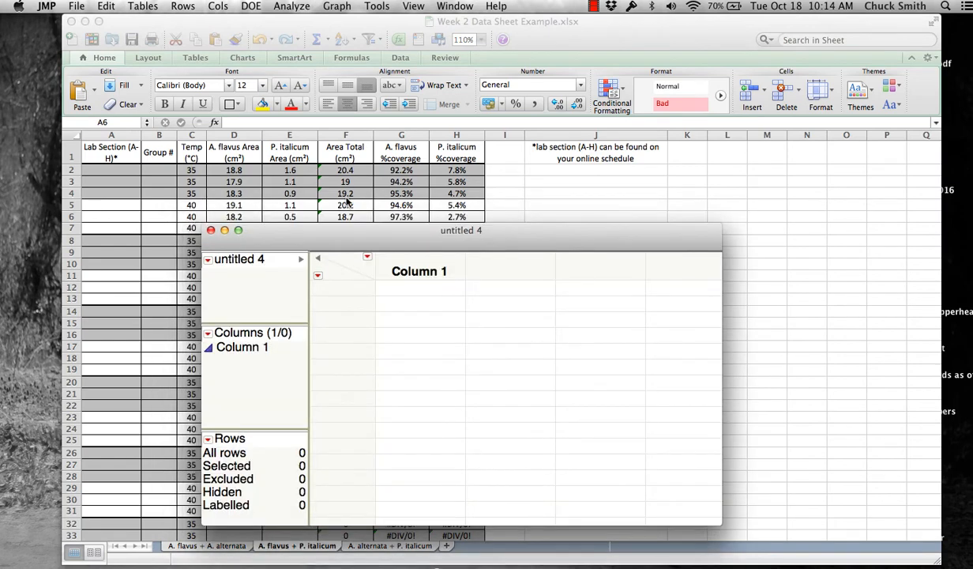
{"action": "left_click_drag", "start_coordinate": [371, 227], "coordinate": [219, 5]}
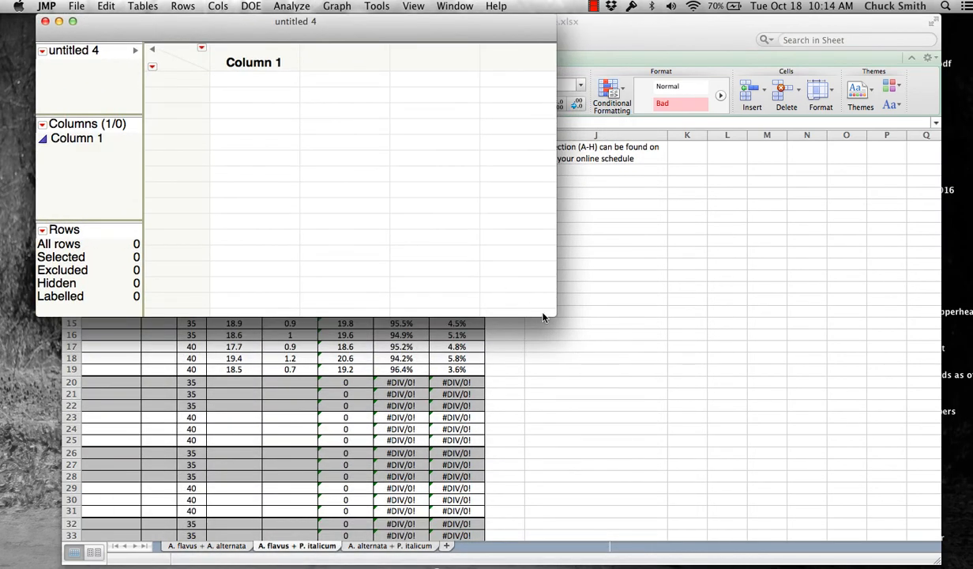
{"action": "left_click_drag", "start_coordinate": [550, 313], "coordinate": [969, 512]}
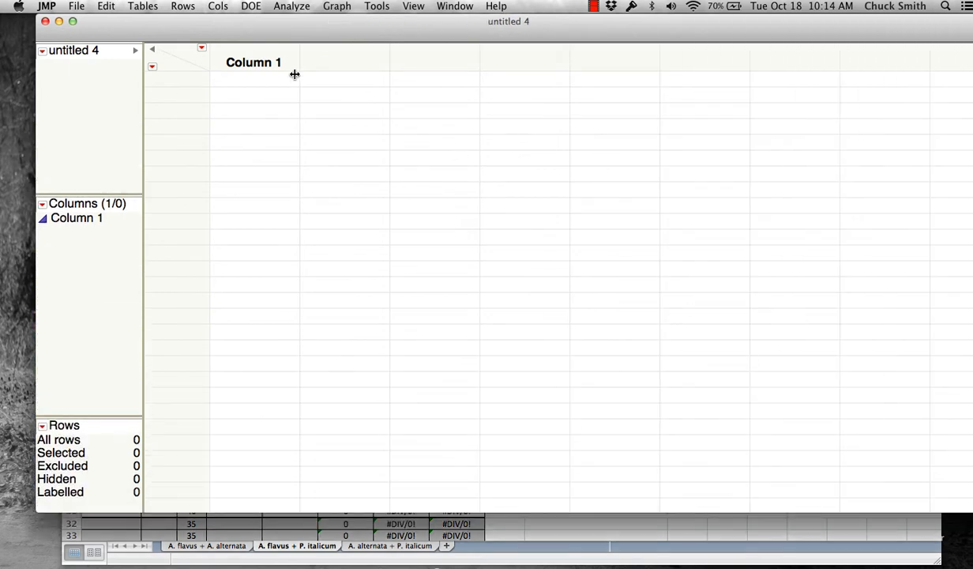
- Add Column 2 through Column 8 so the table has eight empty columns
{"action": "double_click", "coordinate": [342, 60]}
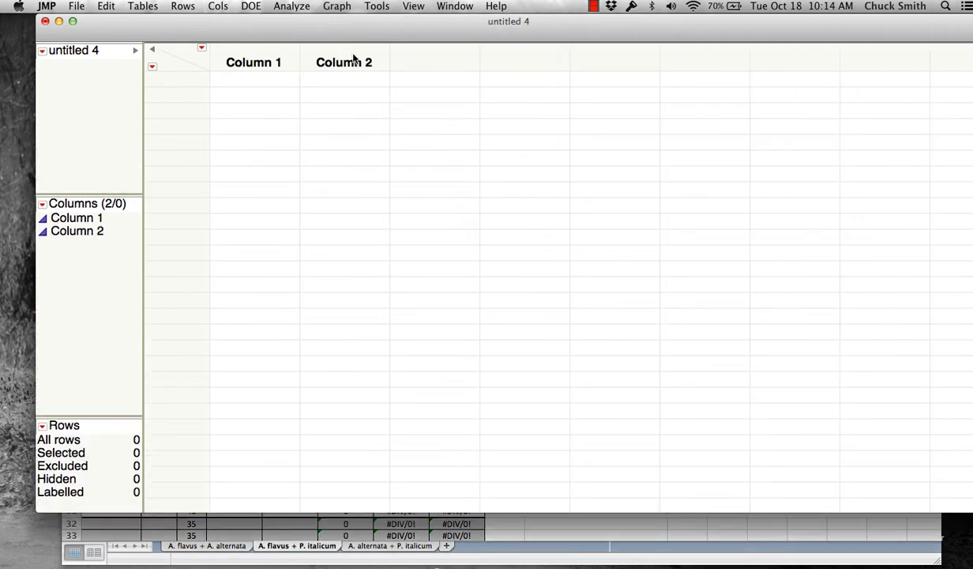
{"action": "double_click", "coordinate": [432, 60]}
{"action": "double_click", "coordinate": [505, 61]}
{"action": "double_click", "coordinate": [611, 65]}
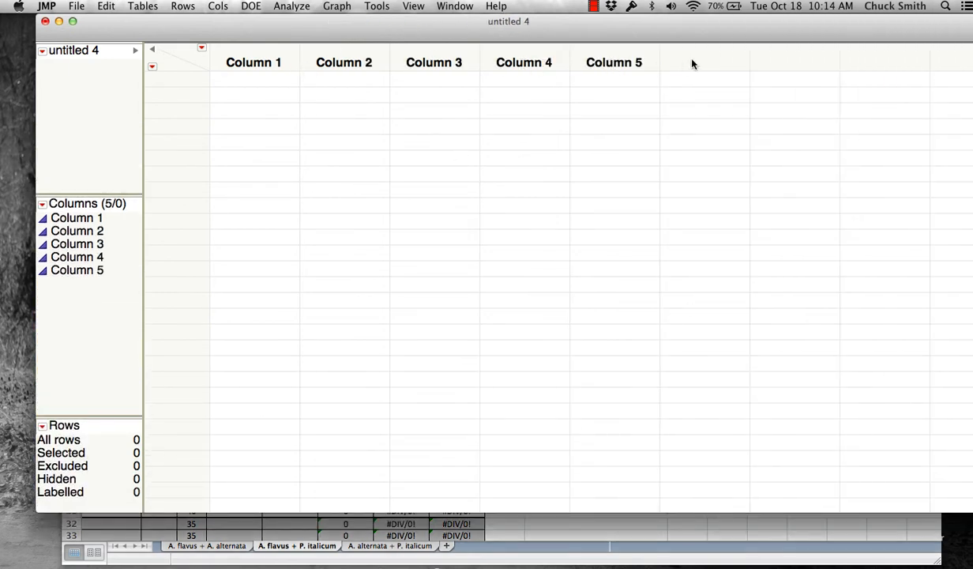
{"action": "double_click", "coordinate": [693, 63]}
{"action": "double_click", "coordinate": [797, 63]}
{"action": "double_click", "coordinate": [878, 64]}
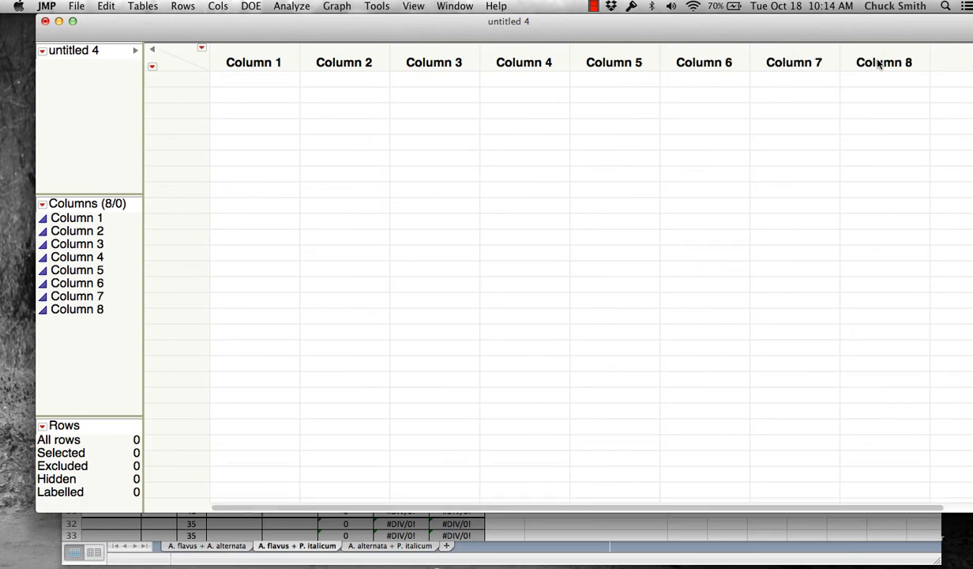
- Return to the Excel A. flavus sheet and select the data from A1 to column H
{"action": "left_click_drag", "start_coordinate": [799, 21], "coordinate": [968, 364]}
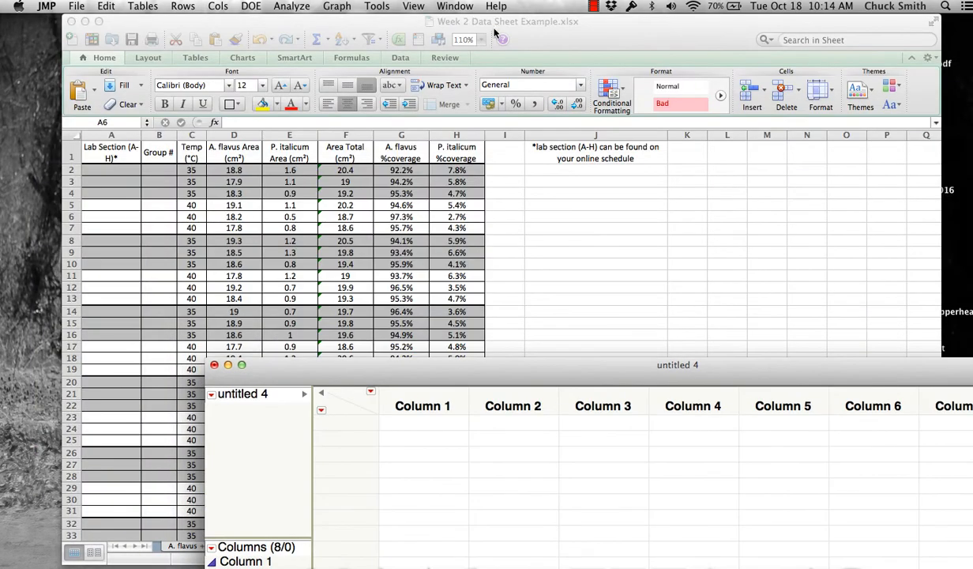
{"action": "left_click", "coordinate": [544, 24]}
{"action": "left_click_drag", "start_coordinate": [126, 152], "coordinate": [463, 359]}
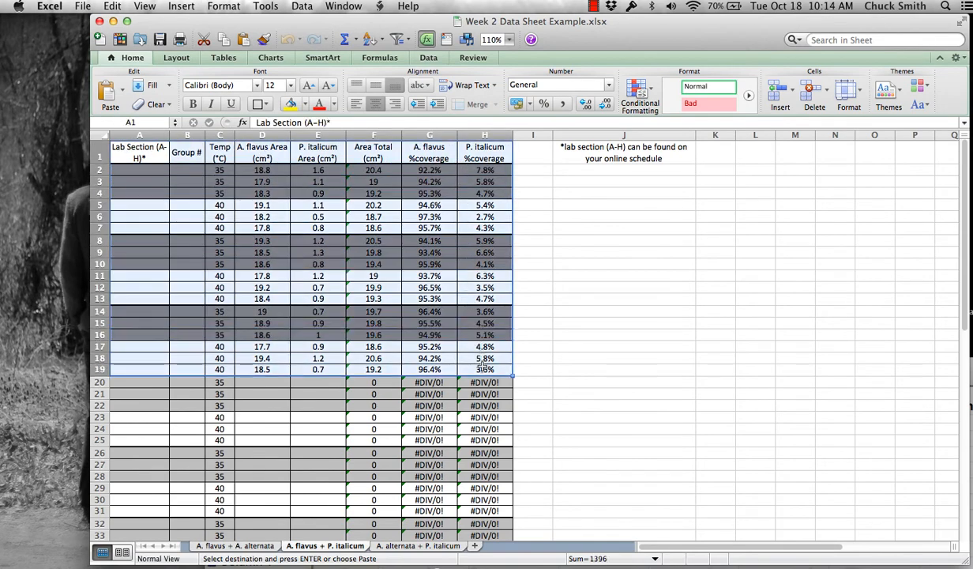
- Copy A1:H19 from Excel and paste it with column names into the eight JMP columns
{"action": "right_click", "coordinate": [419, 263]}
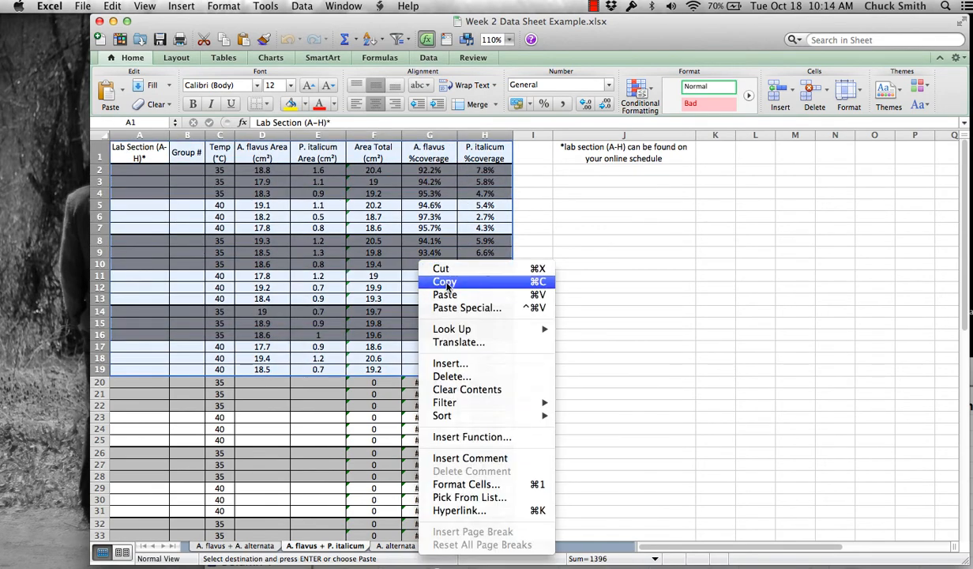
{"action": "left_click", "coordinate": [443, 282]}
{"action": "left_click_drag", "start_coordinate": [971, 376], "coordinate": [776, 50]}
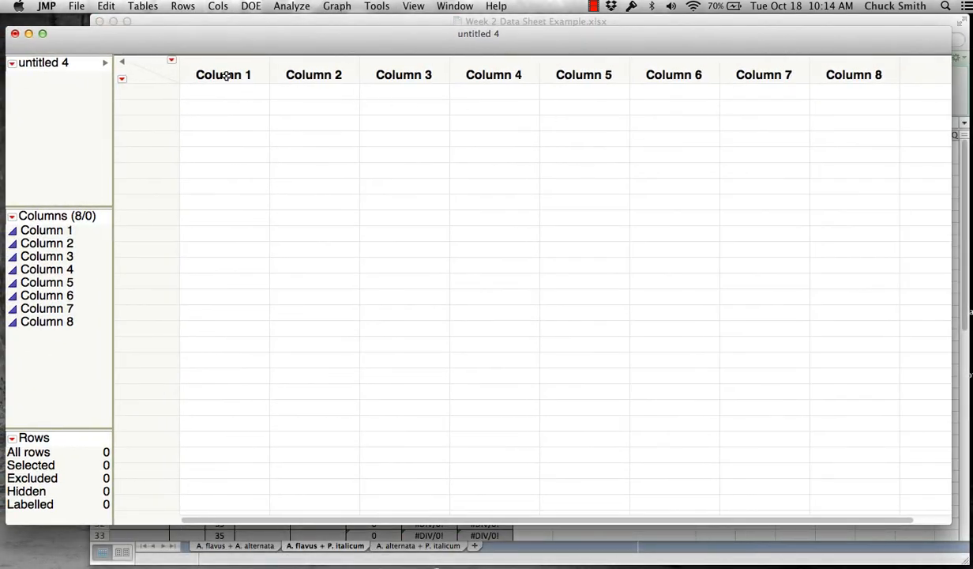
{"action": "left_click_drag", "start_coordinate": [225, 75], "coordinate": [851, 78]}
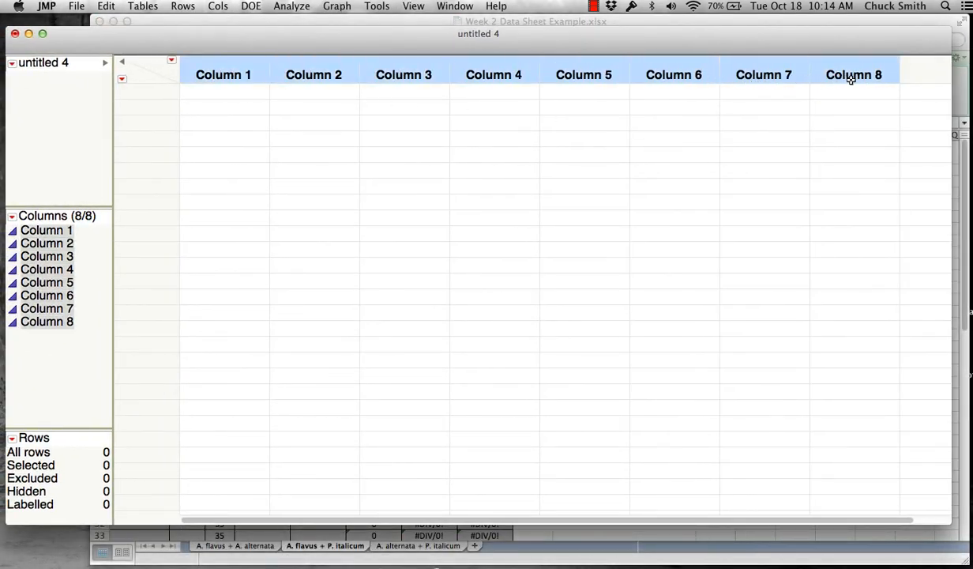
{"action": "left_click", "coordinate": [106, 5]}
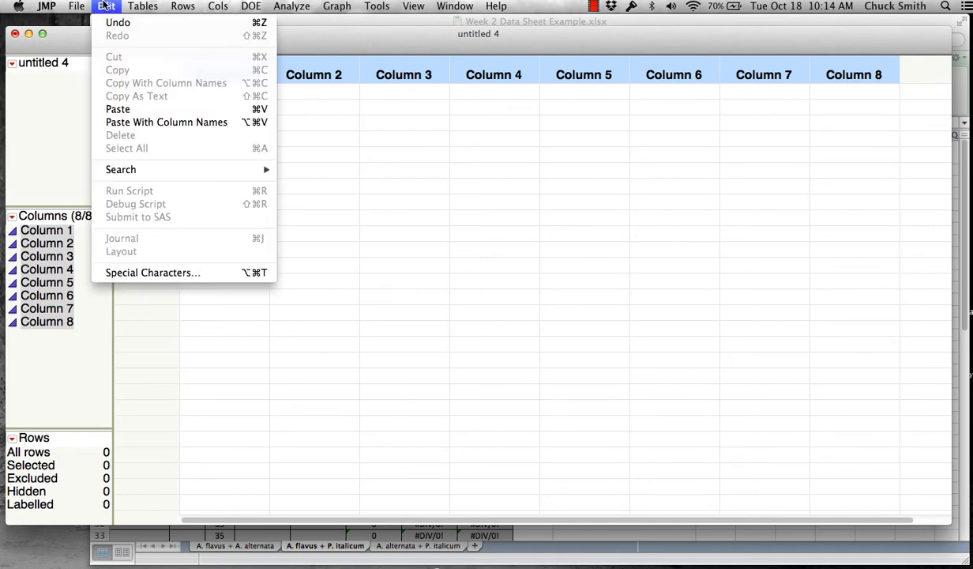
{"action": "left_click", "coordinate": [130, 122]}
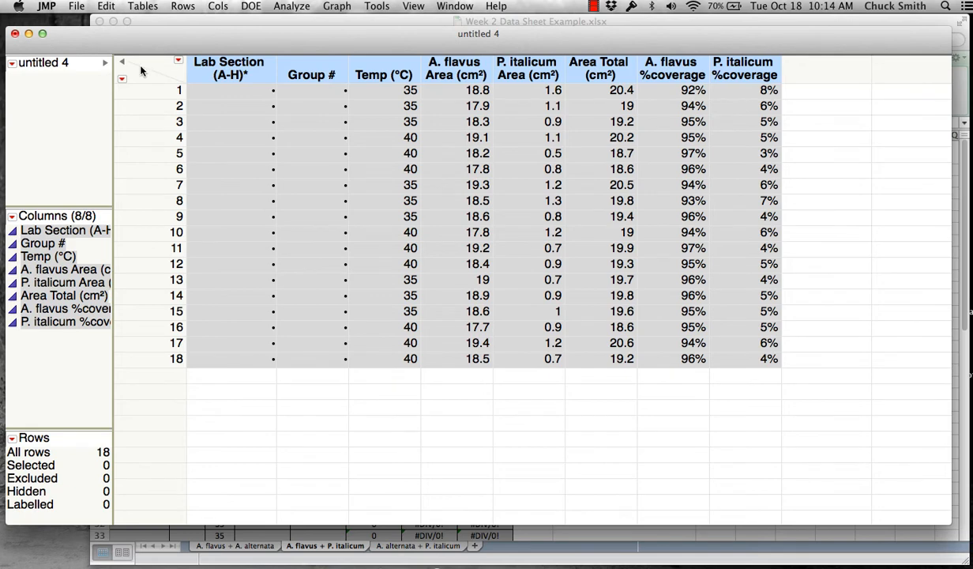
{"action": "left_click_drag", "start_coordinate": [216, 34], "coordinate": [285, 41]}
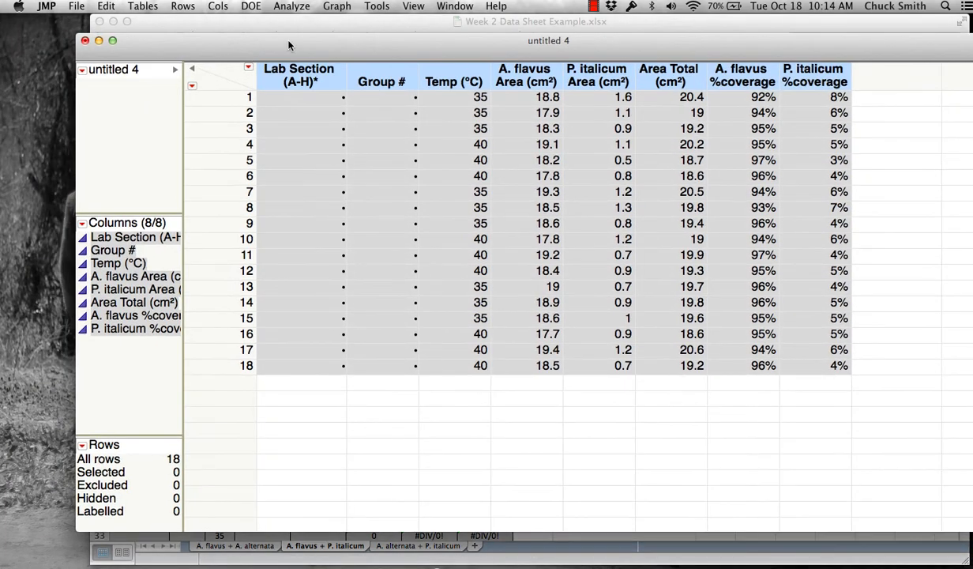
- Change the Temp (°C) column's modeling type from Continuous to Ordinal
{"action": "double_click", "coordinate": [463, 80]}
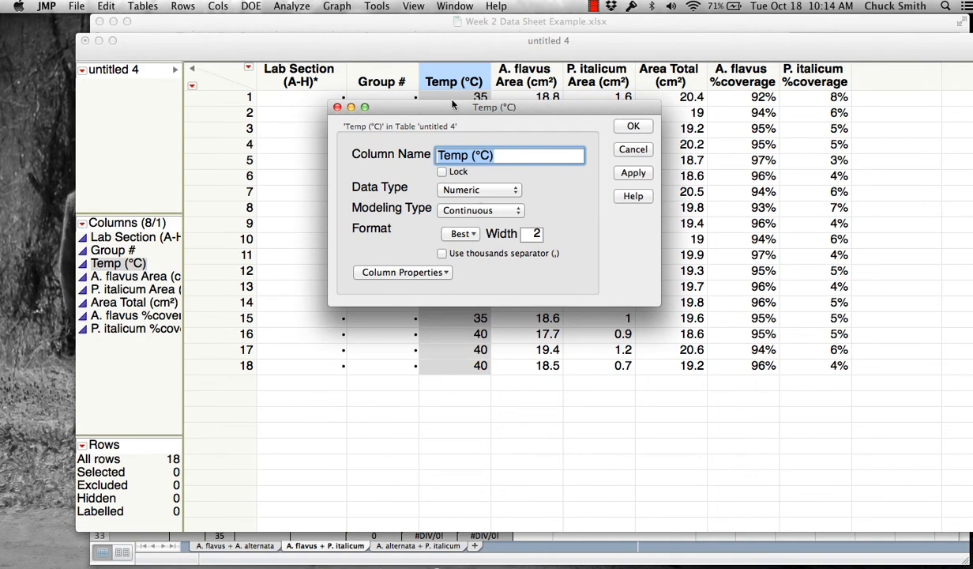
{"action": "left_click", "coordinate": [515, 212]}
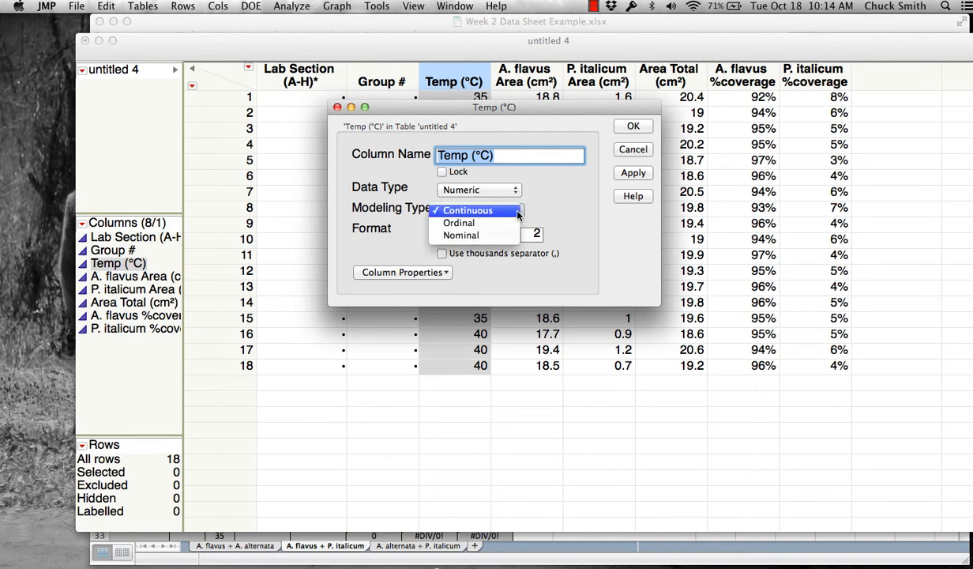
{"action": "left_click", "coordinate": [484, 222]}
{"action": "left_click", "coordinate": [631, 127]}
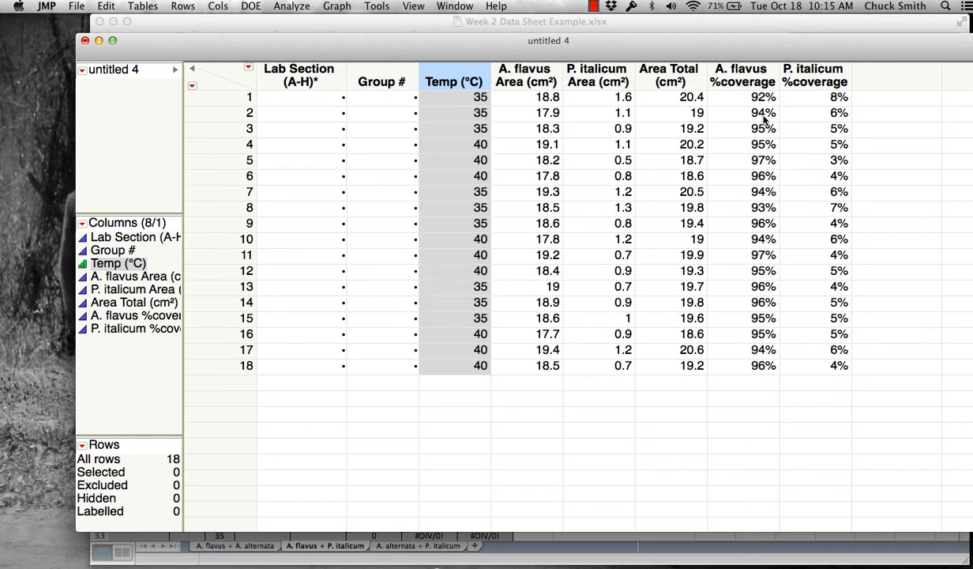
- Run Fit Y by X with Temp (°C) as X factor and A. flavus %coverage as Y response
{"action": "left_click", "coordinate": [286, 7]}
{"action": "left_click", "coordinate": [303, 36]}
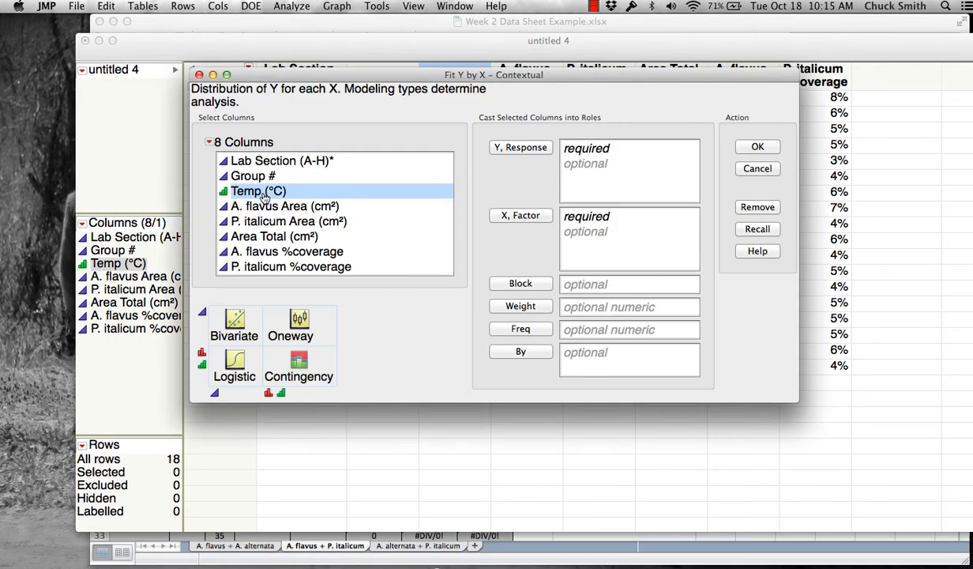
{"action": "left_click", "coordinate": [520, 216]}
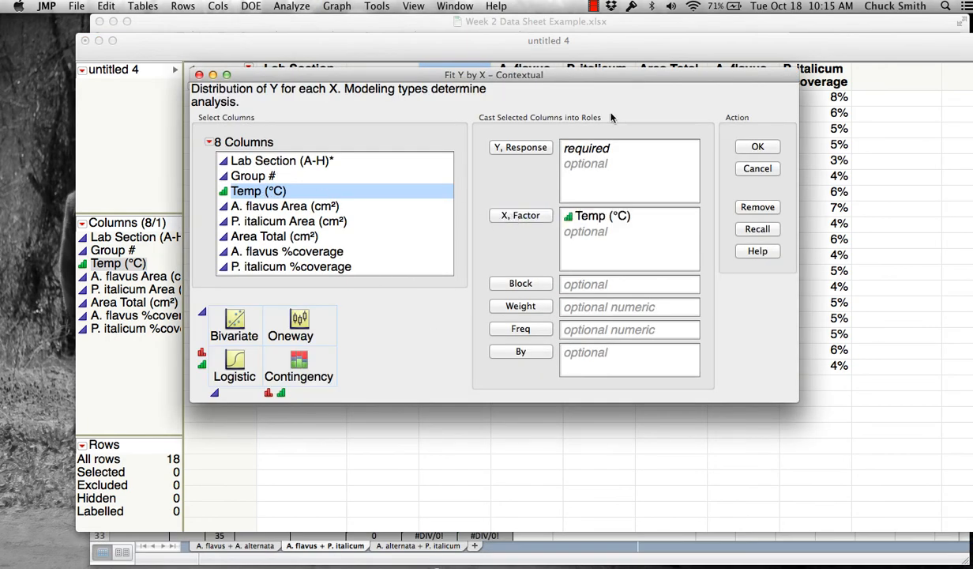
{"action": "left_click_drag", "start_coordinate": [687, 75], "coordinate": [686, 42]}
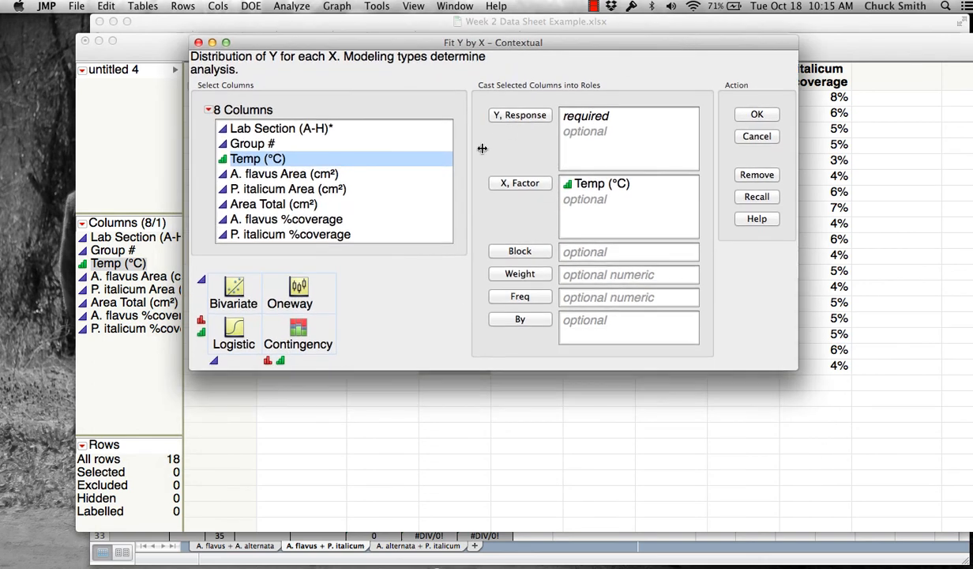
{"action": "left_click", "coordinate": [333, 218]}
{"action": "left_click", "coordinate": [500, 114]}
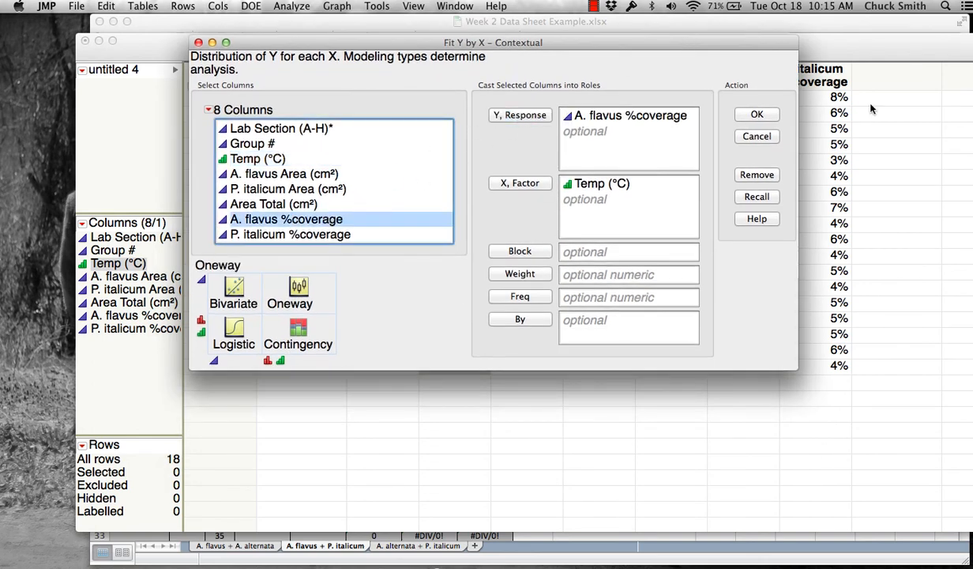
{"action": "left_click", "coordinate": [755, 115]}
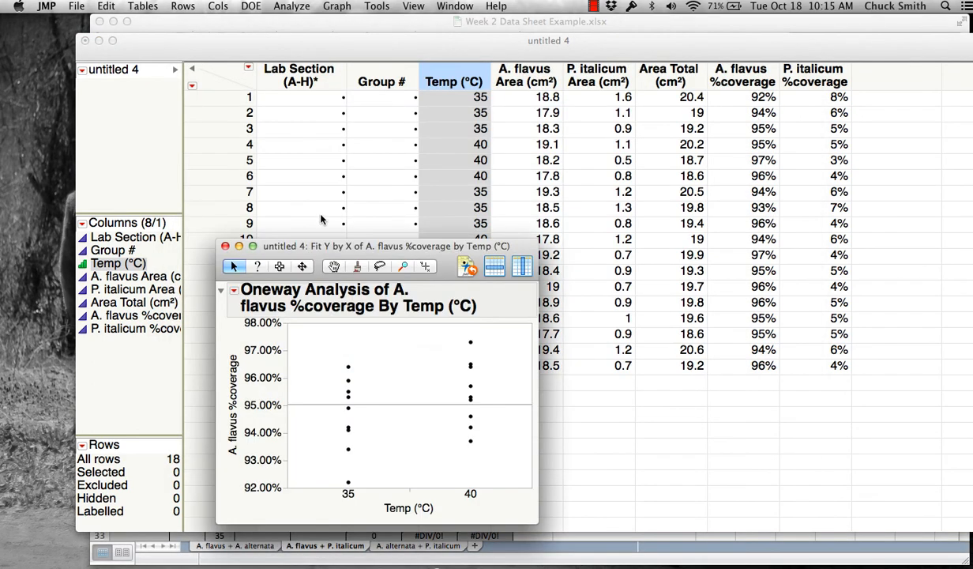
{"action": "left_click_drag", "start_coordinate": [356, 250], "coordinate": [375, 52]}
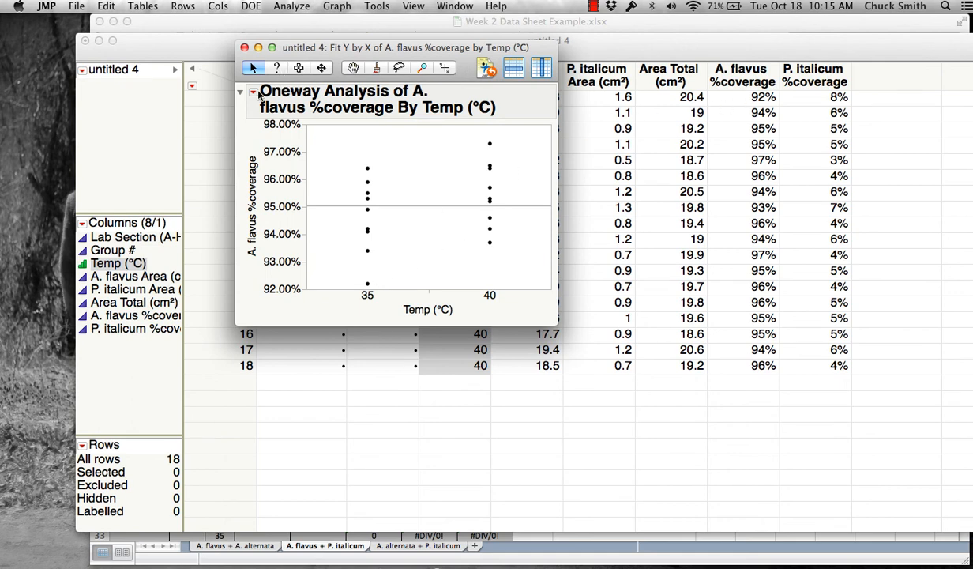
- Add a t Test to the Oneway report: difference 0.00778, p 0.2042
{"action": "left_click", "coordinate": [253, 92]}
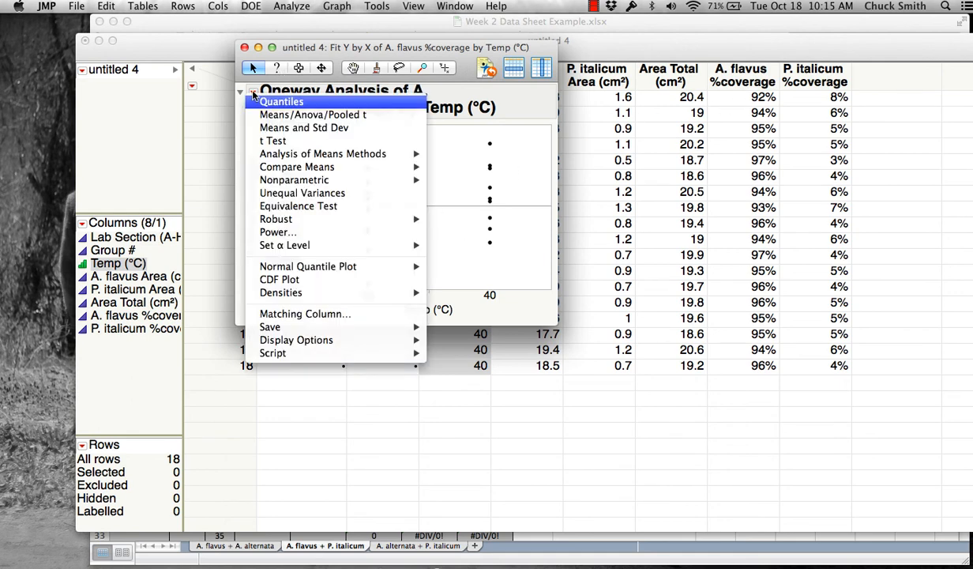
{"action": "left_click", "coordinate": [261, 141]}
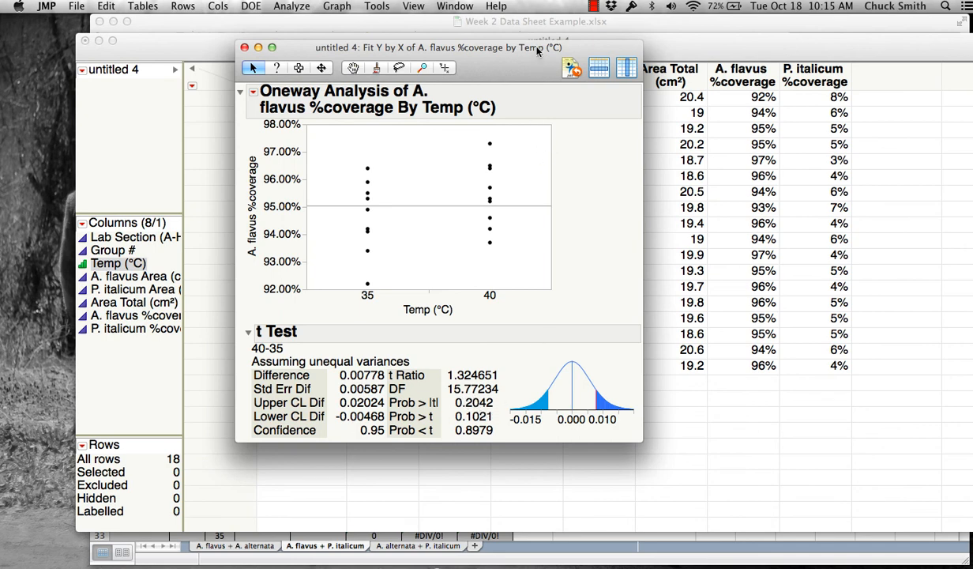
{"action": "left_click_drag", "start_coordinate": [517, 47], "coordinate": [393, 106]}
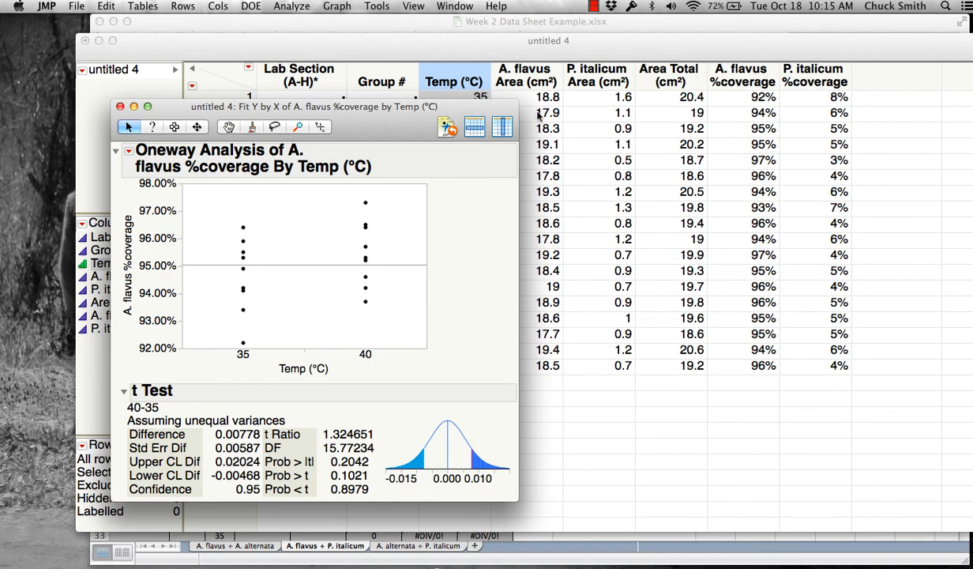
{"action": "left_click_drag", "start_coordinate": [402, 105], "coordinate": [324, 145]}
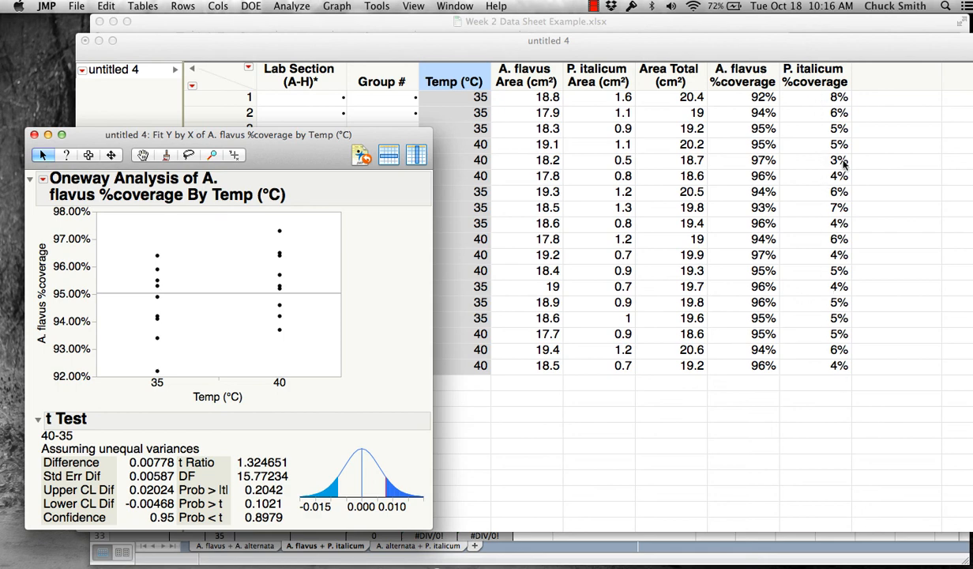
{"action": "left_click_drag", "start_coordinate": [305, 134], "coordinate": [448, 116]}
{"action": "left_click_drag", "start_coordinate": [350, 145], "coordinate": [439, 120]}
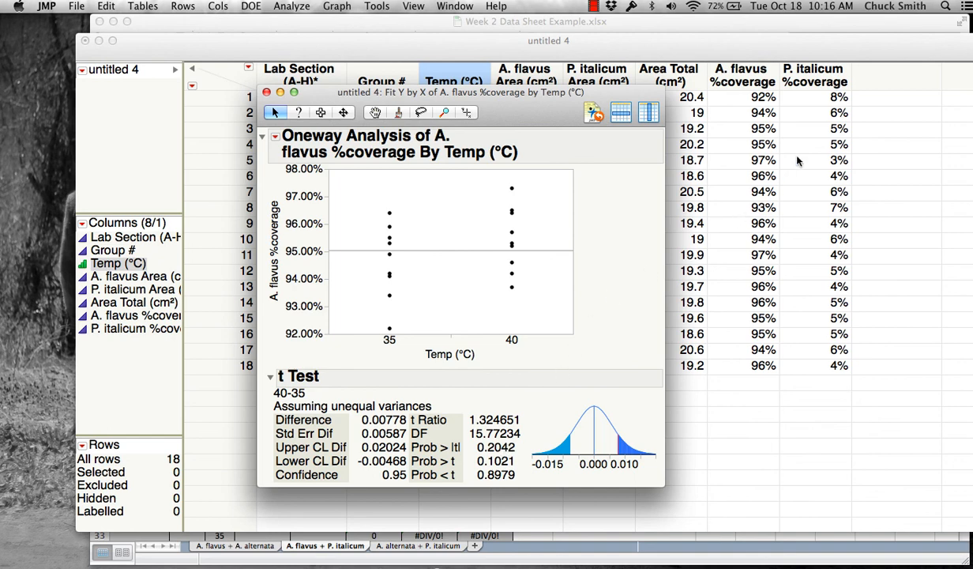
- Close the Oneway report window, leaving the 'untitled 4' table showing
{"action": "left_click_drag", "start_coordinate": [540, 111], "coordinate": [345, 101]}
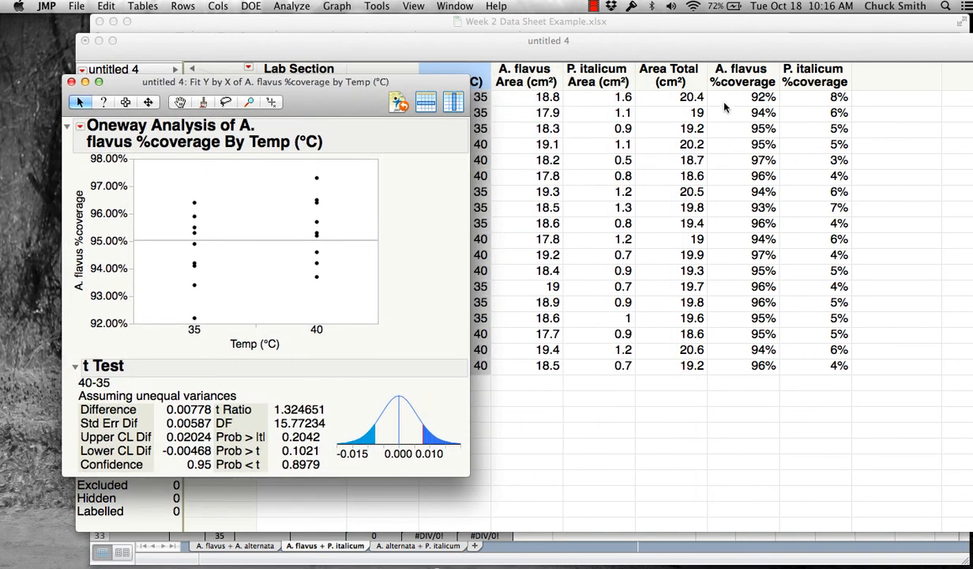
{"action": "left_click", "coordinate": [71, 82]}
{"action": "left_click", "coordinate": [594, 7]}
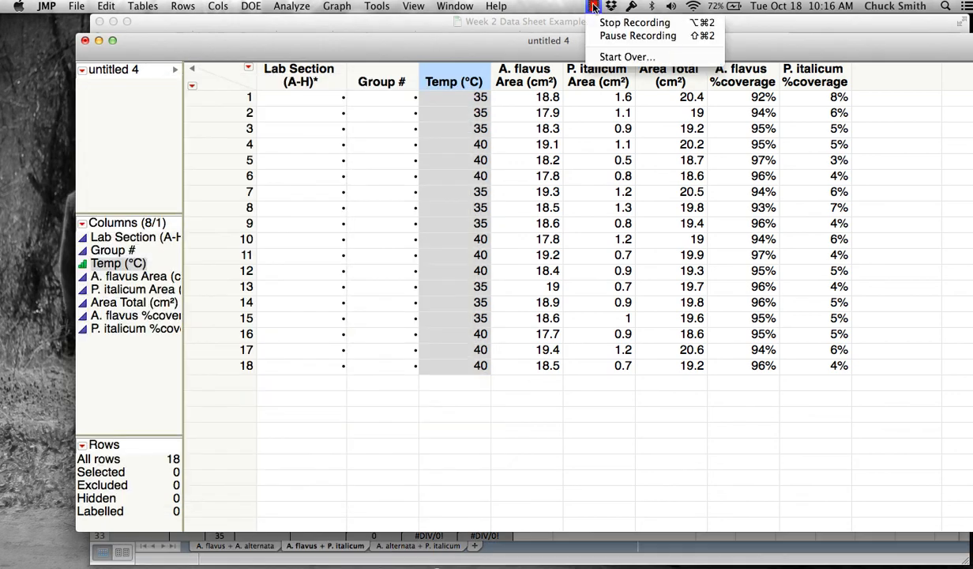